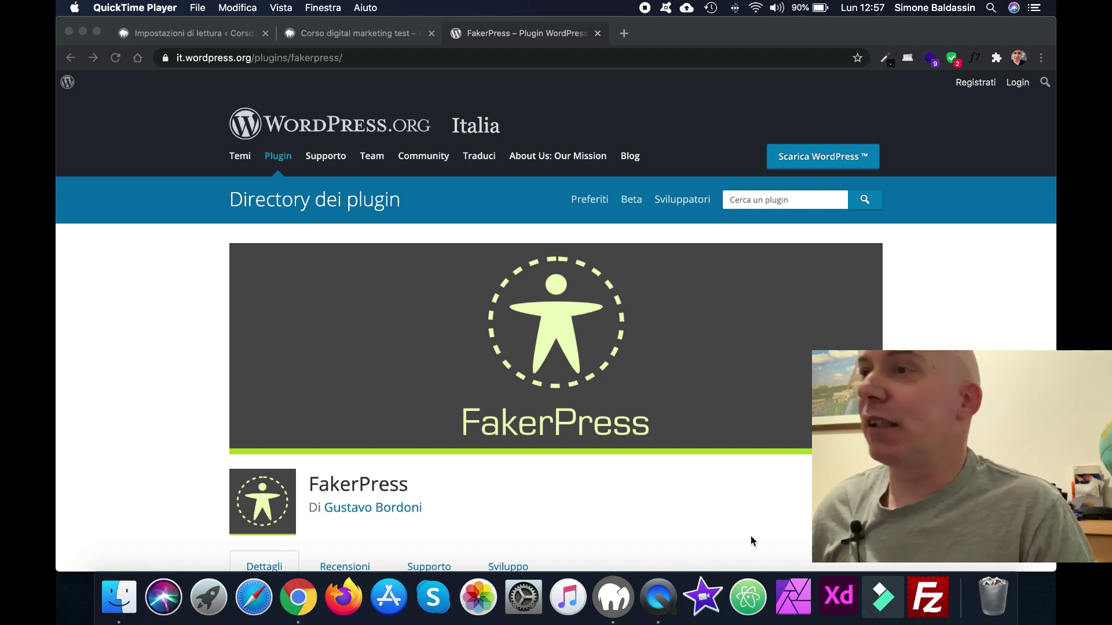
Search the WordPress admin's new-plugin page for "fakerpress" and install the FakerPress plugin
click(186, 33)
mouse_move(101, 254)
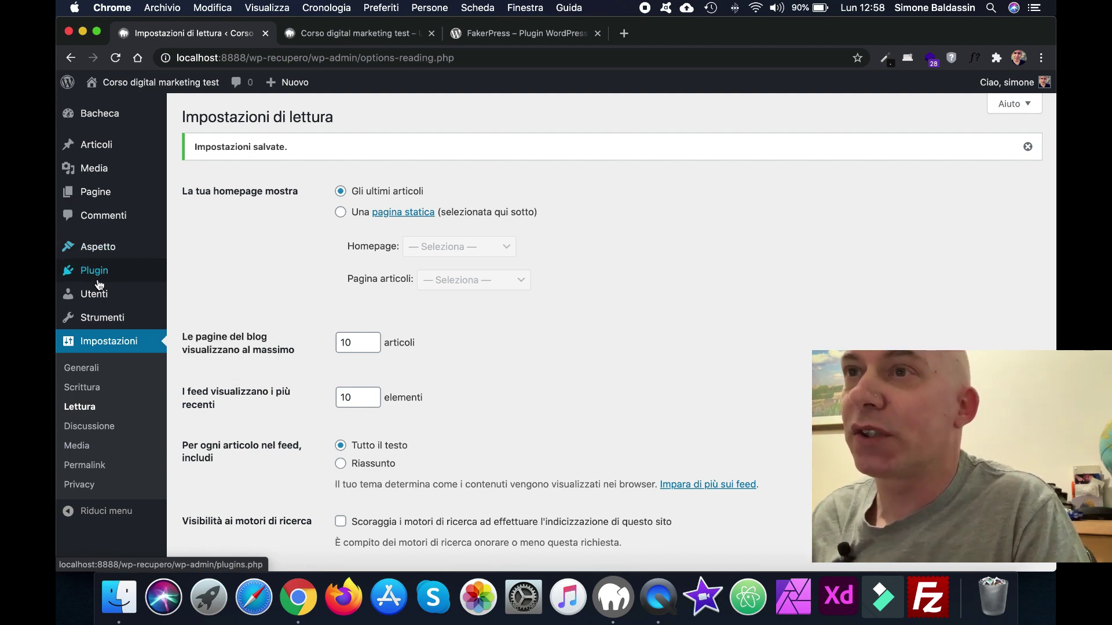
mouse_move(99, 284)
click(236, 298)
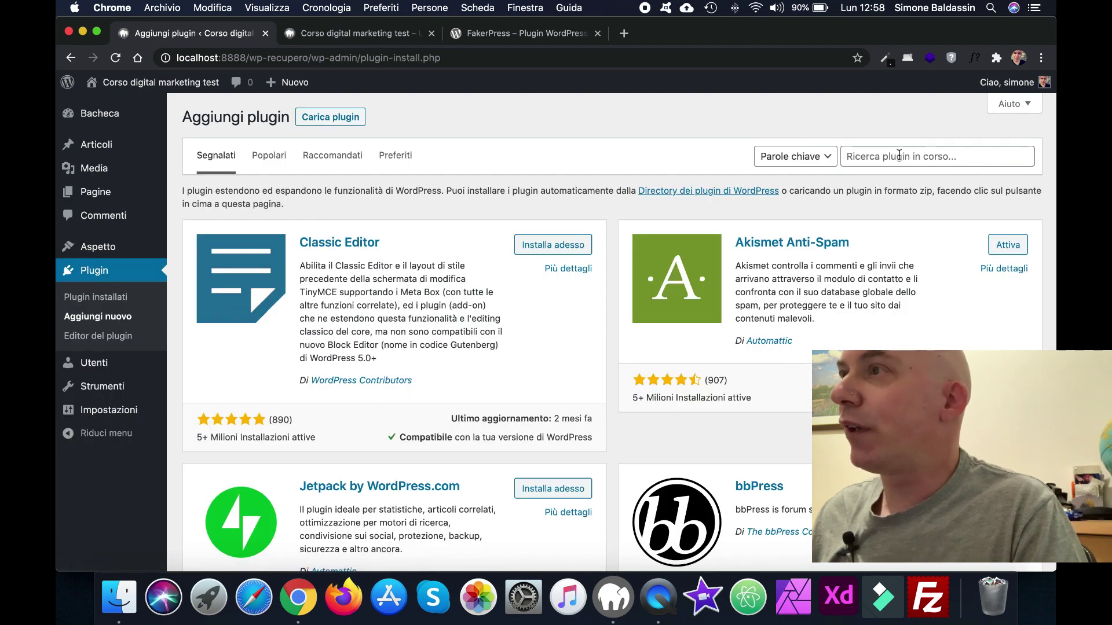
click(899, 157)
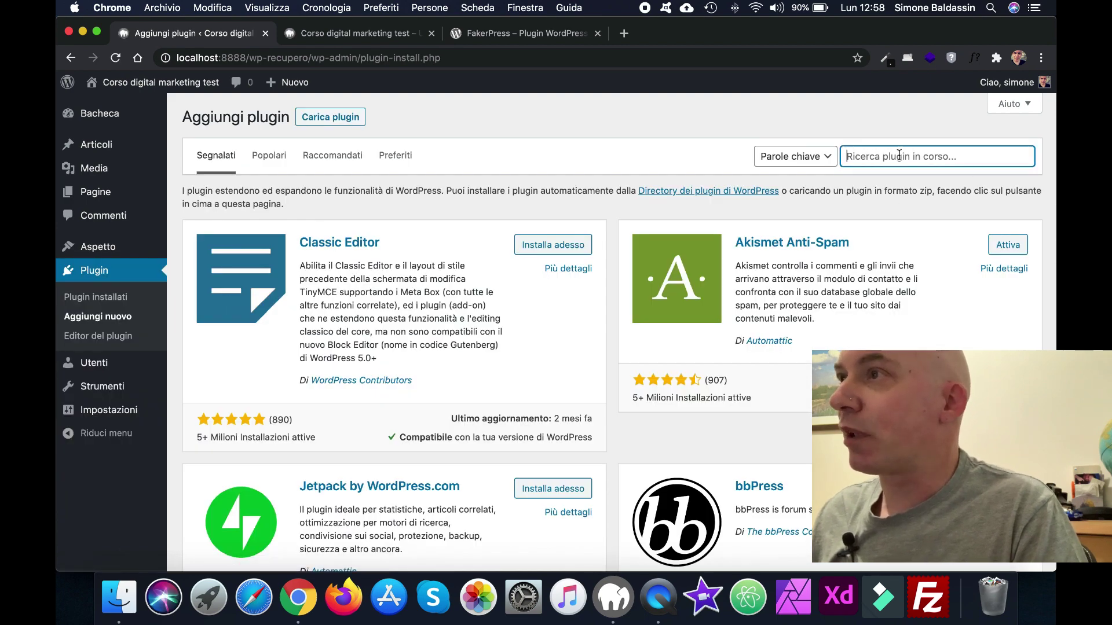
text(fakerpress)
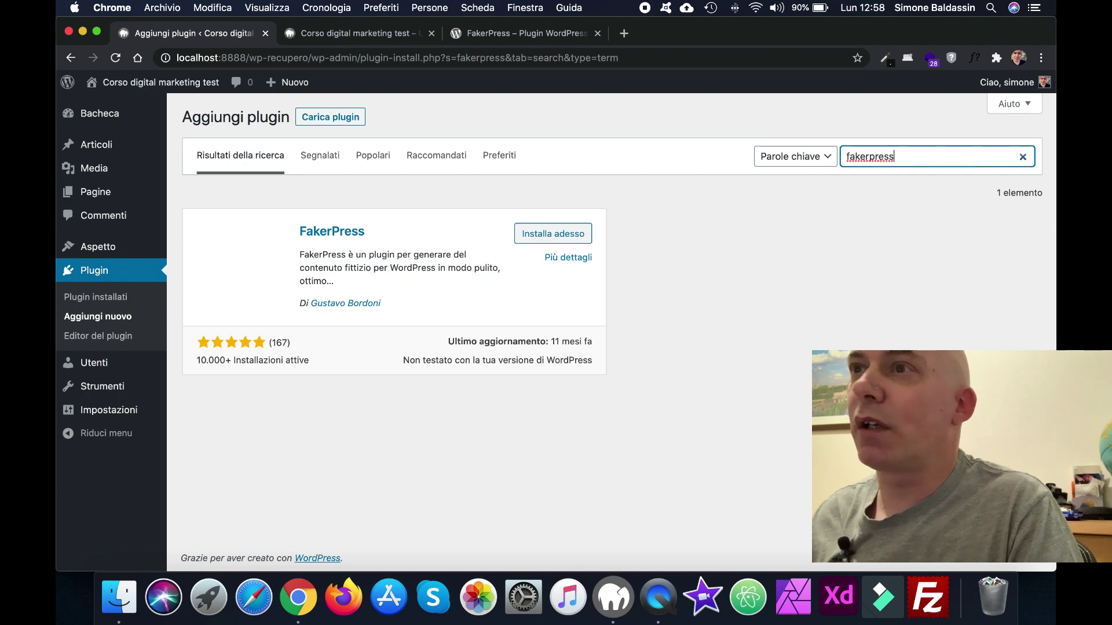
click(555, 238)
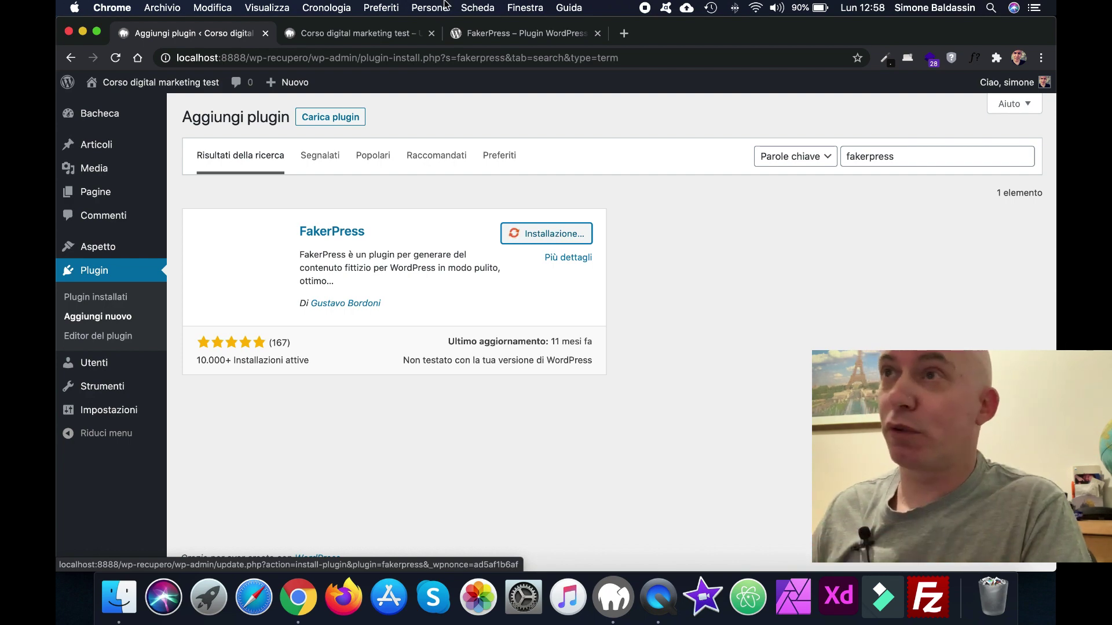
Look over the site's front page and activate the installed FakerPress plugin
click(376, 33)
scroll(556, 330, down, 8)
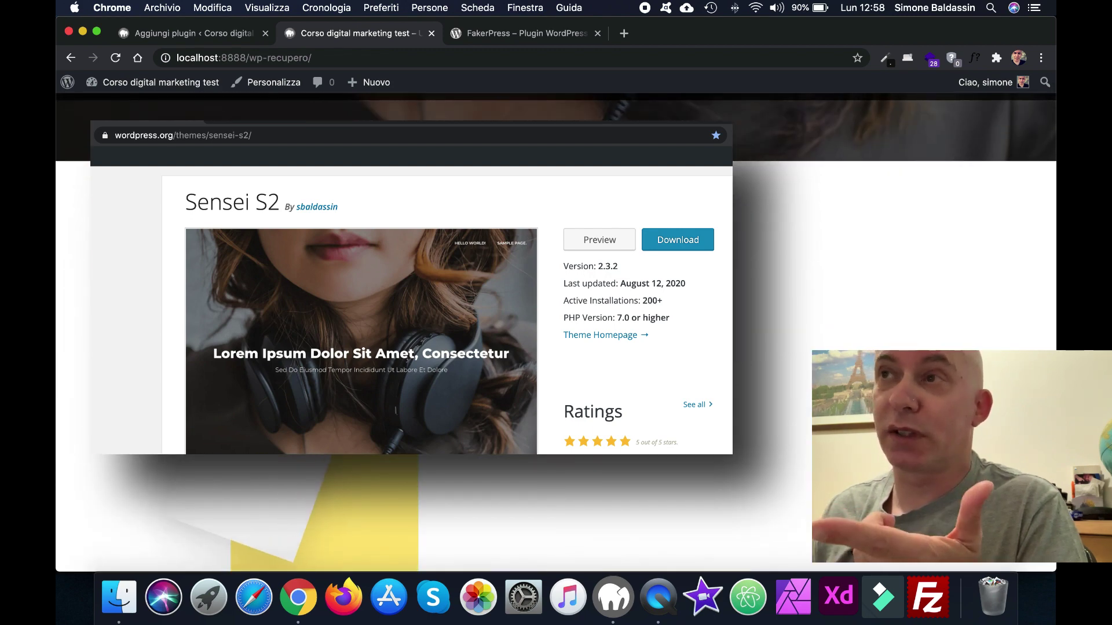
scroll(555, 330, up, 8)
click(229, 34)
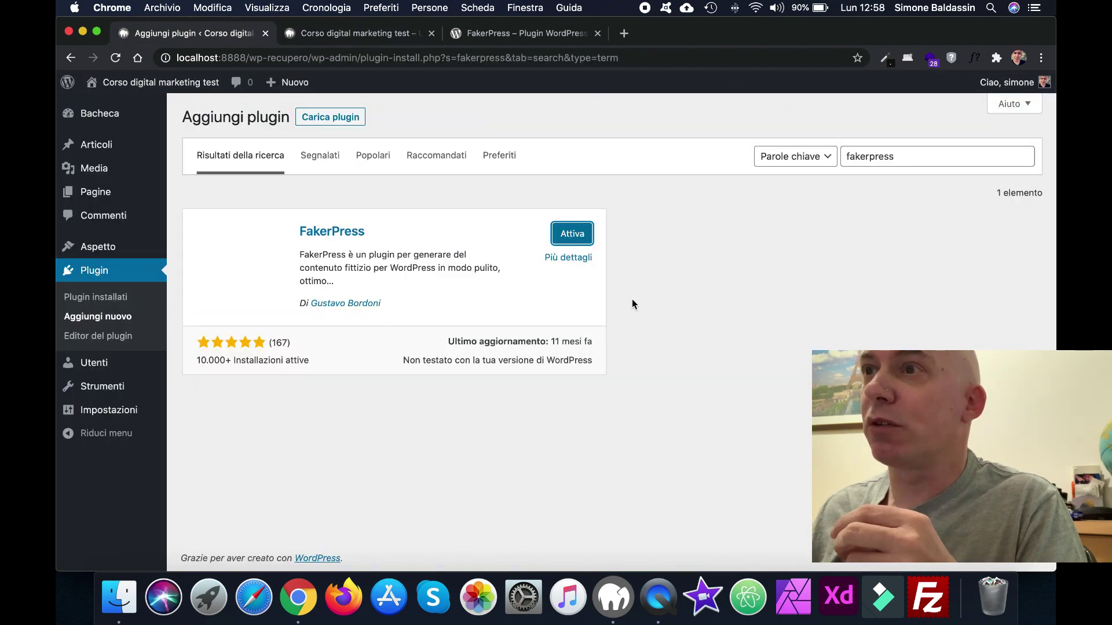
click(580, 237)
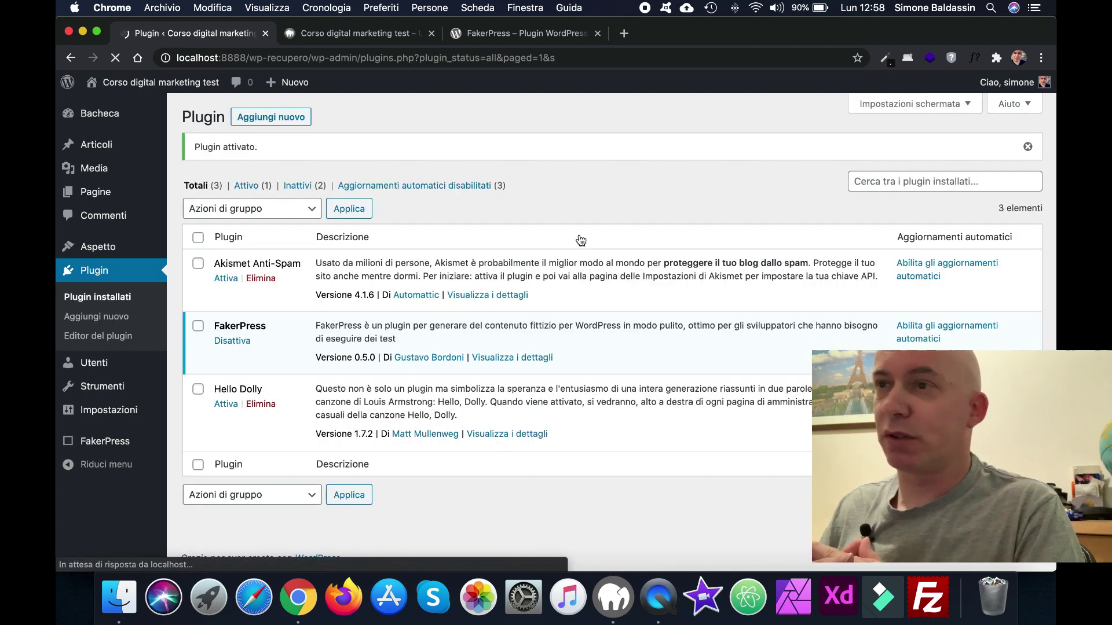
Review FakerPress's settings page and its generator pages for articles, comments, terms and users
mouse_move(113, 445)
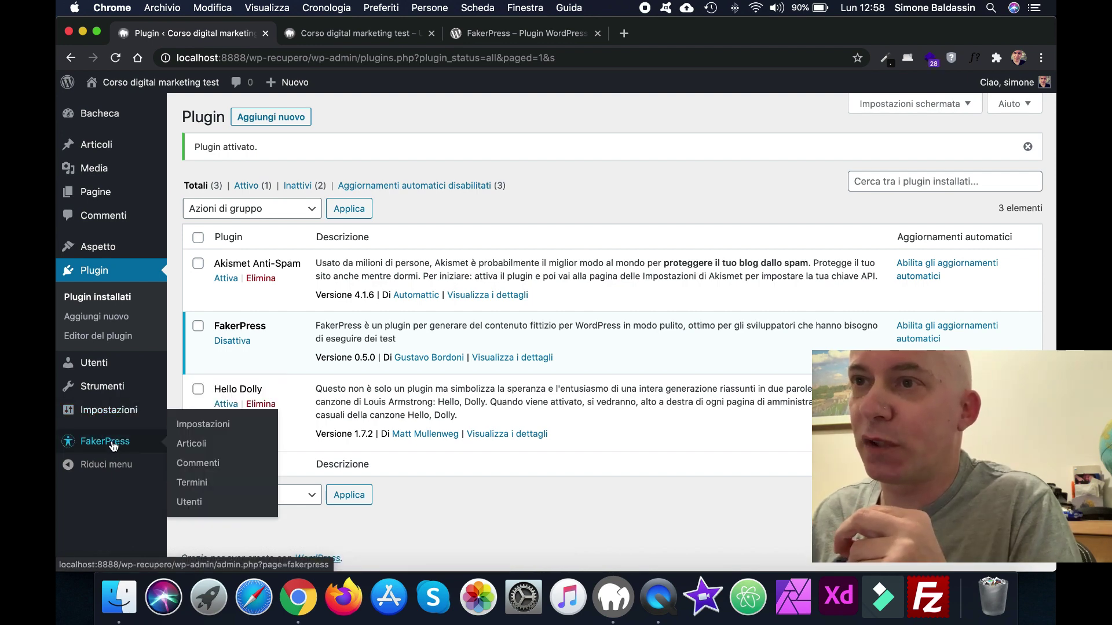
click(204, 425)
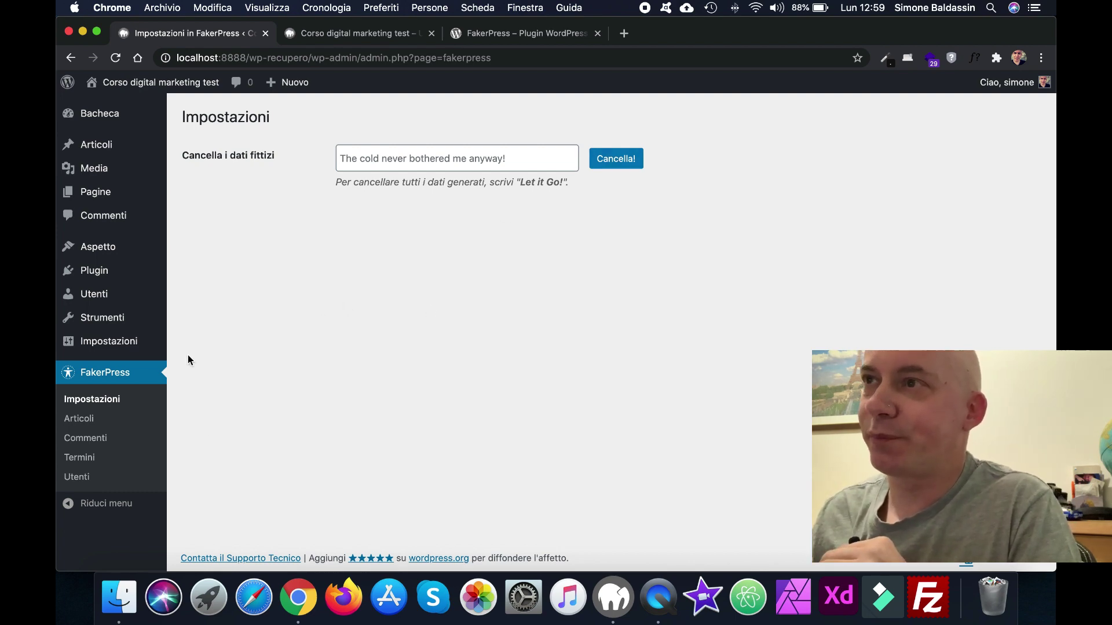
click(88, 420)
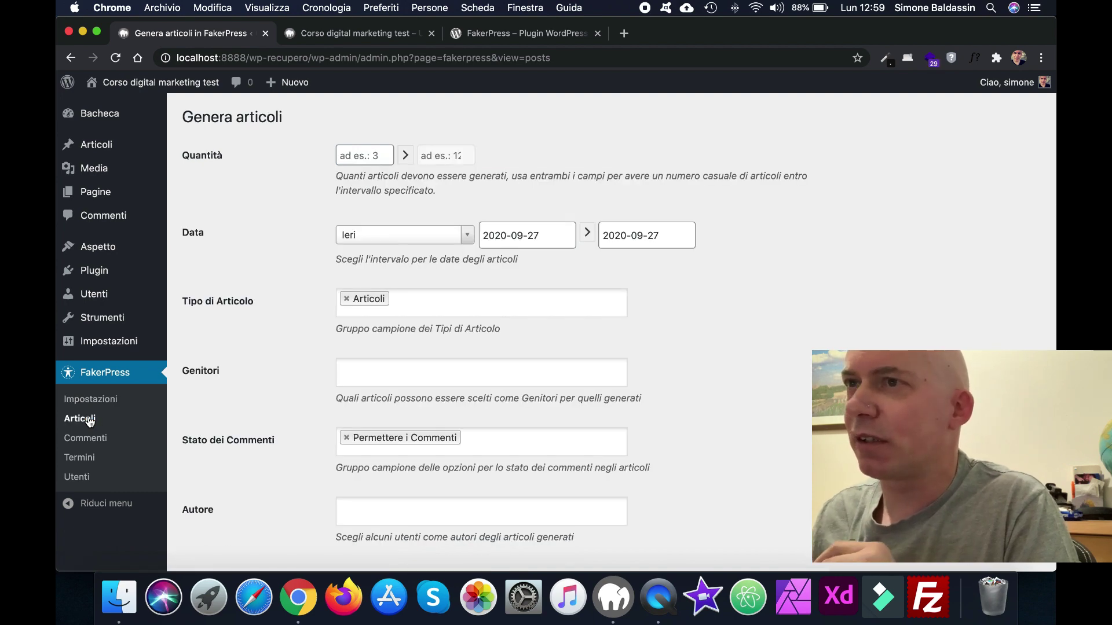
scroll(307, 322, down, 7)
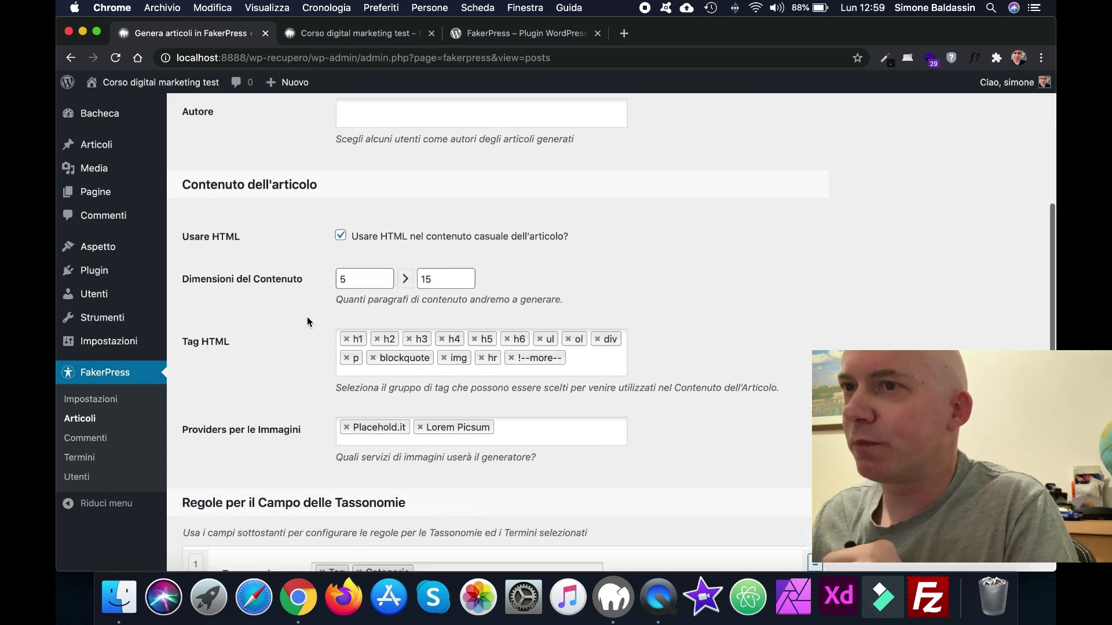
scroll(306, 322, down, 2)
scroll(306, 322, down, 4)
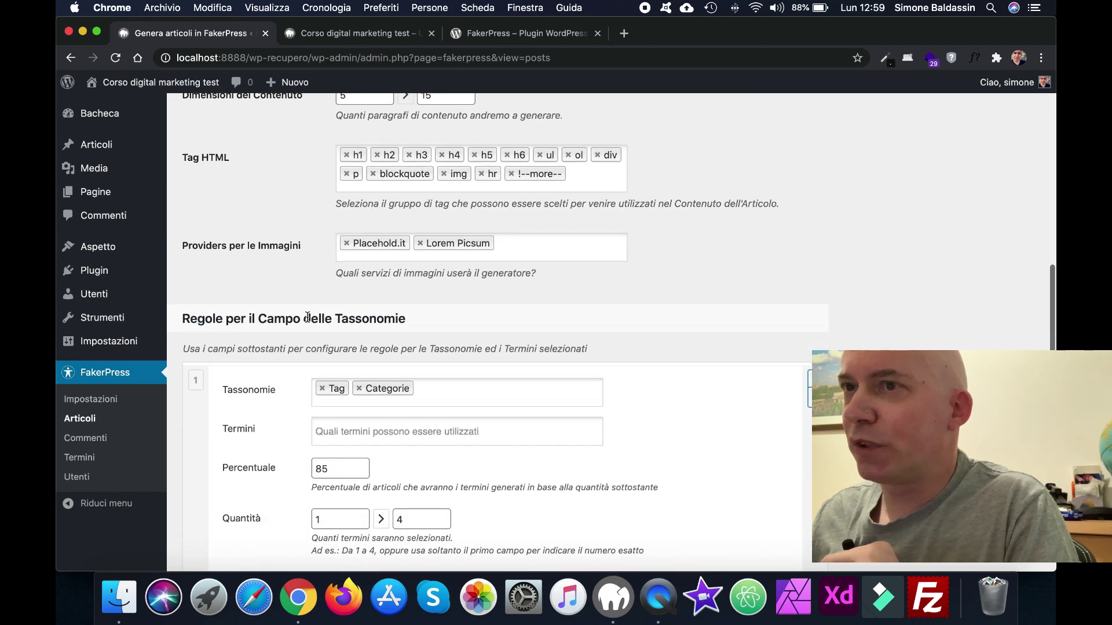
click(88, 443)
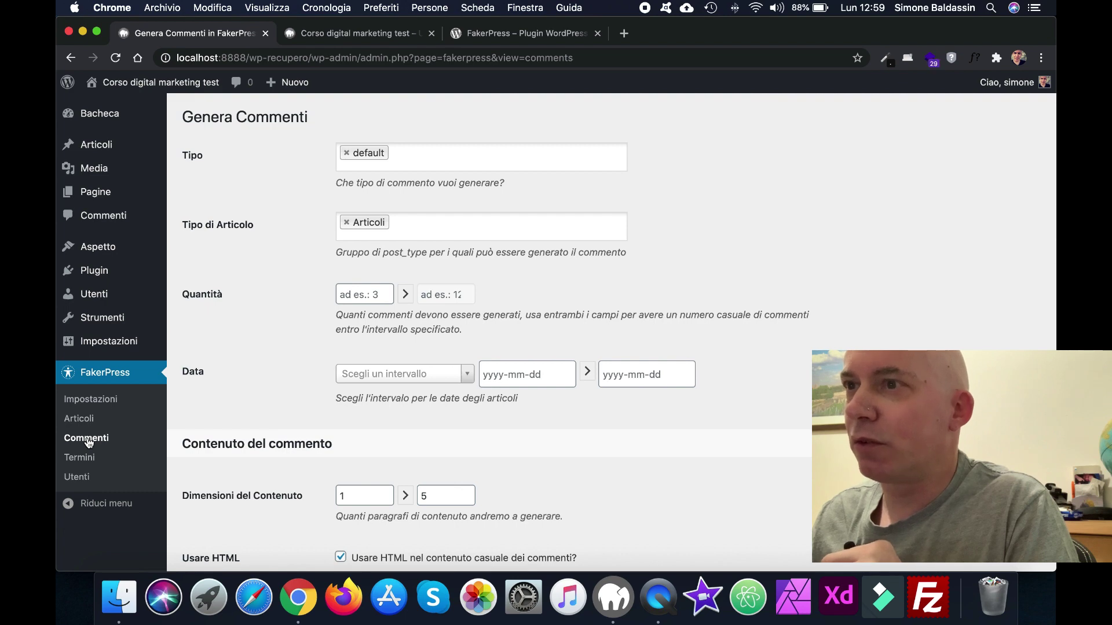
click(92, 458)
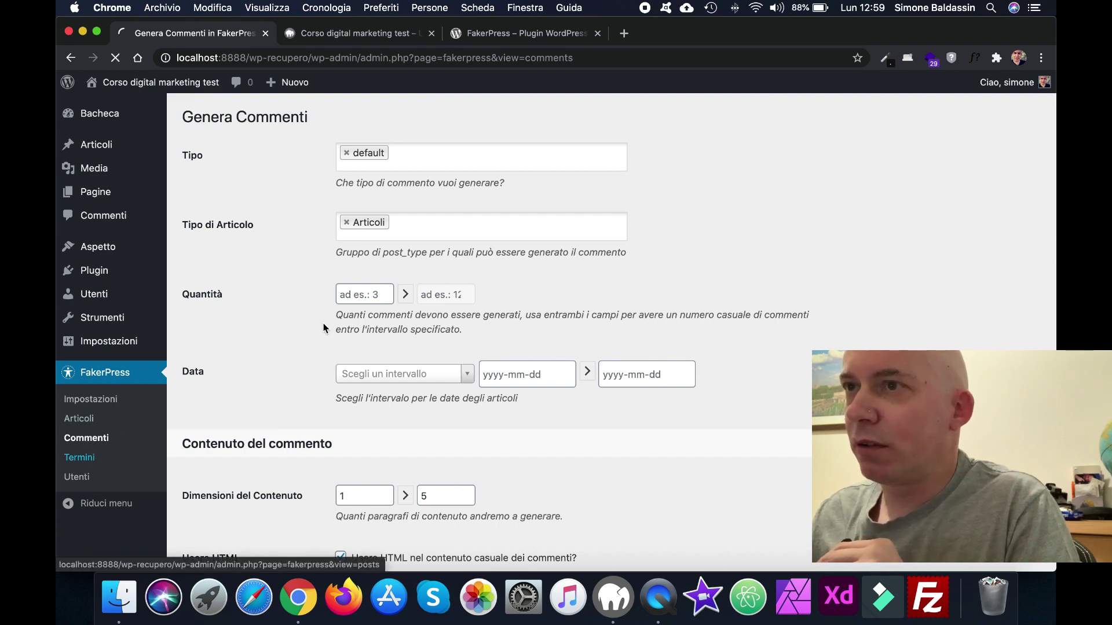
scroll(323, 325, down, 3)
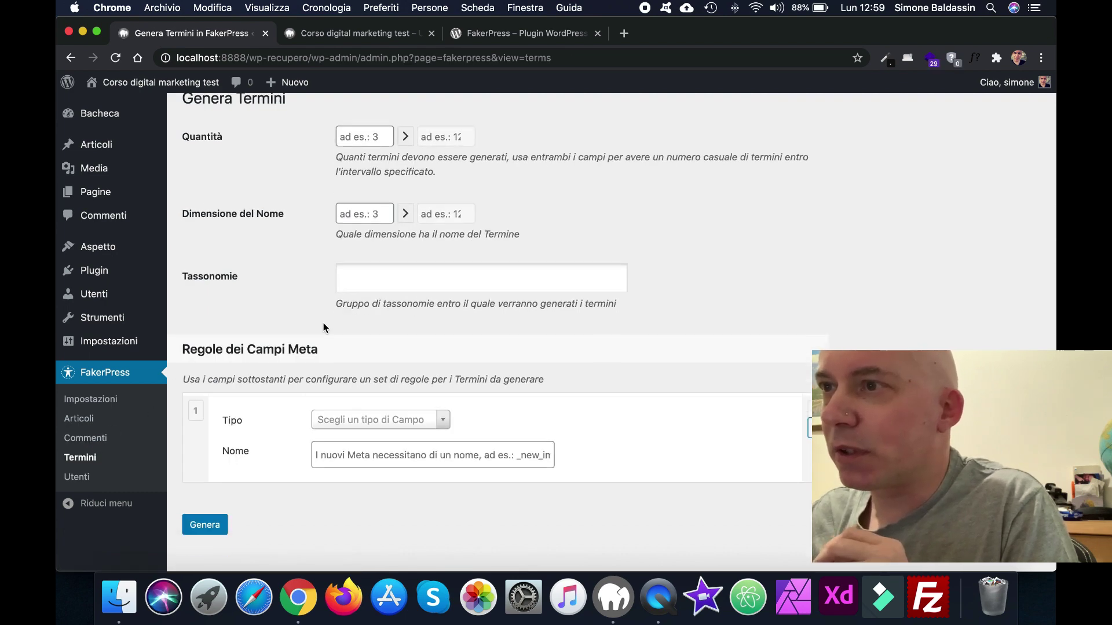
scroll(323, 326, up, 3)
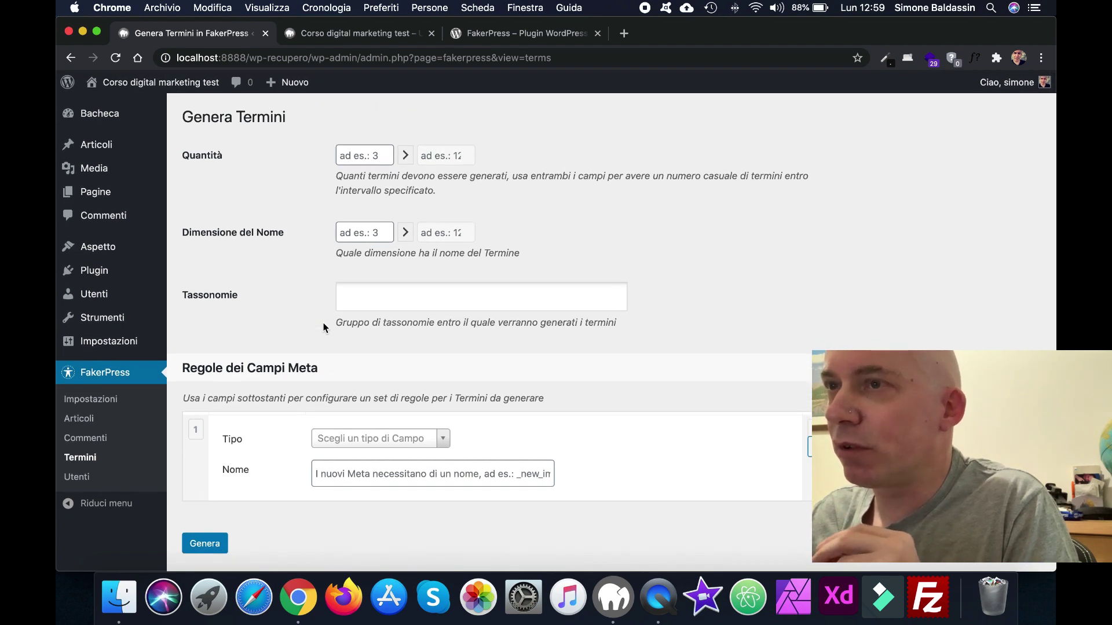
click(80, 479)
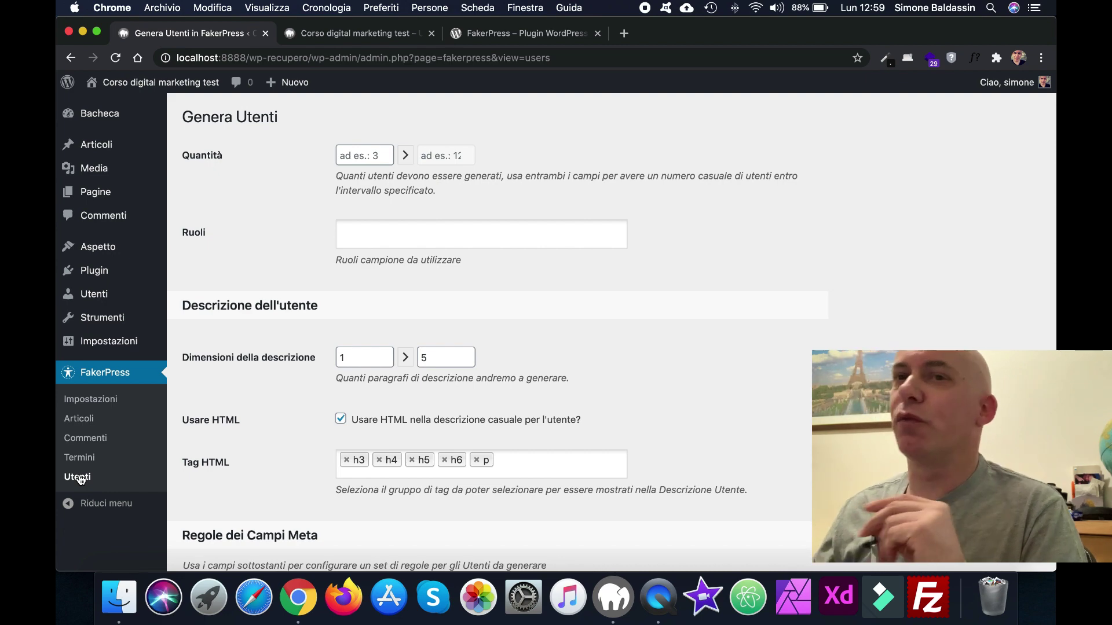
In the FakerPress article generator, set the quantity range to 1–15 and the date interval to "Questo mese"
click(82, 422)
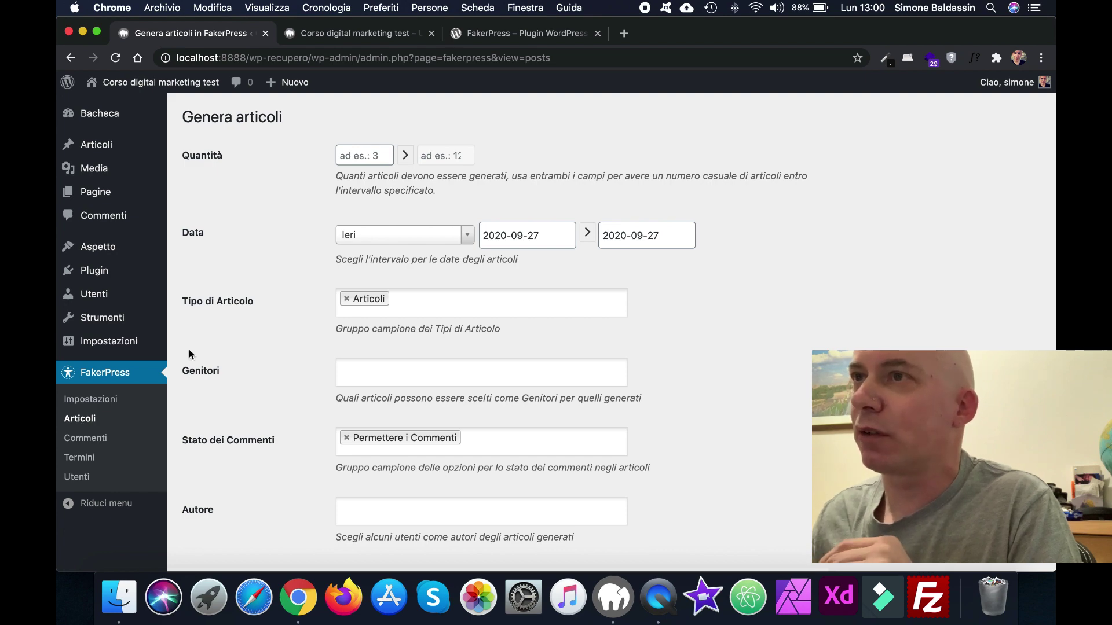
click(373, 156)
text(15)
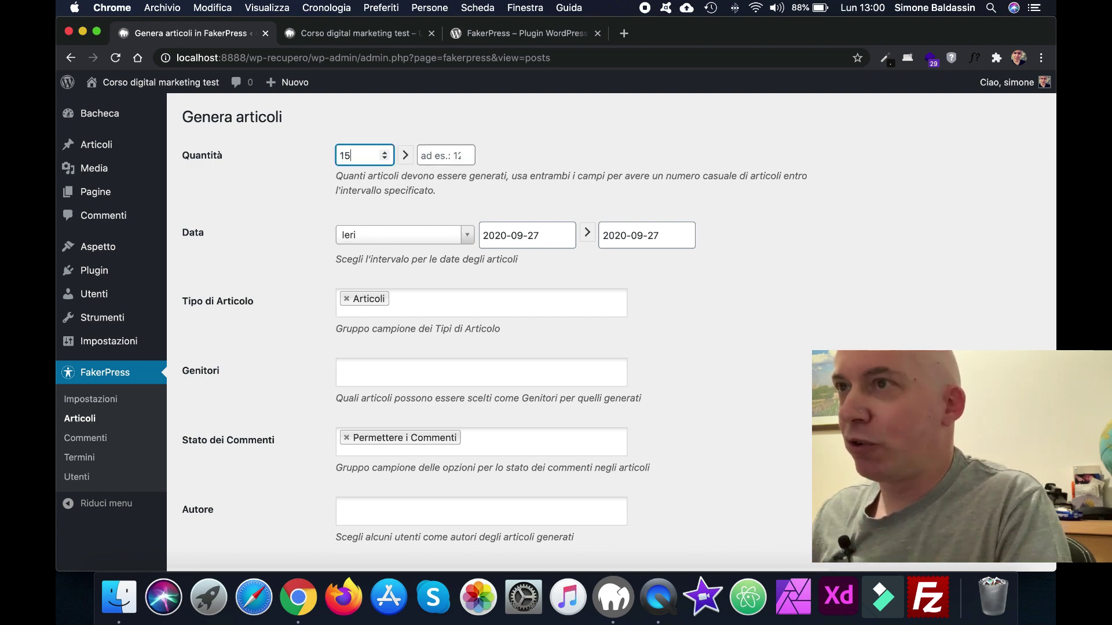
click(444, 155)
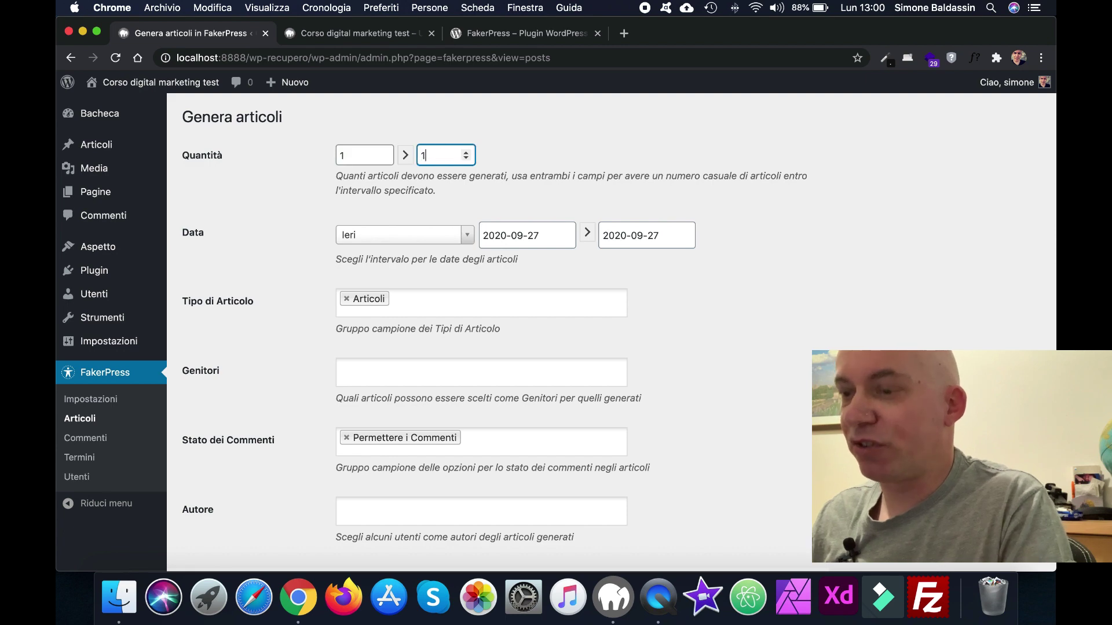
text(5)
click(294, 188)
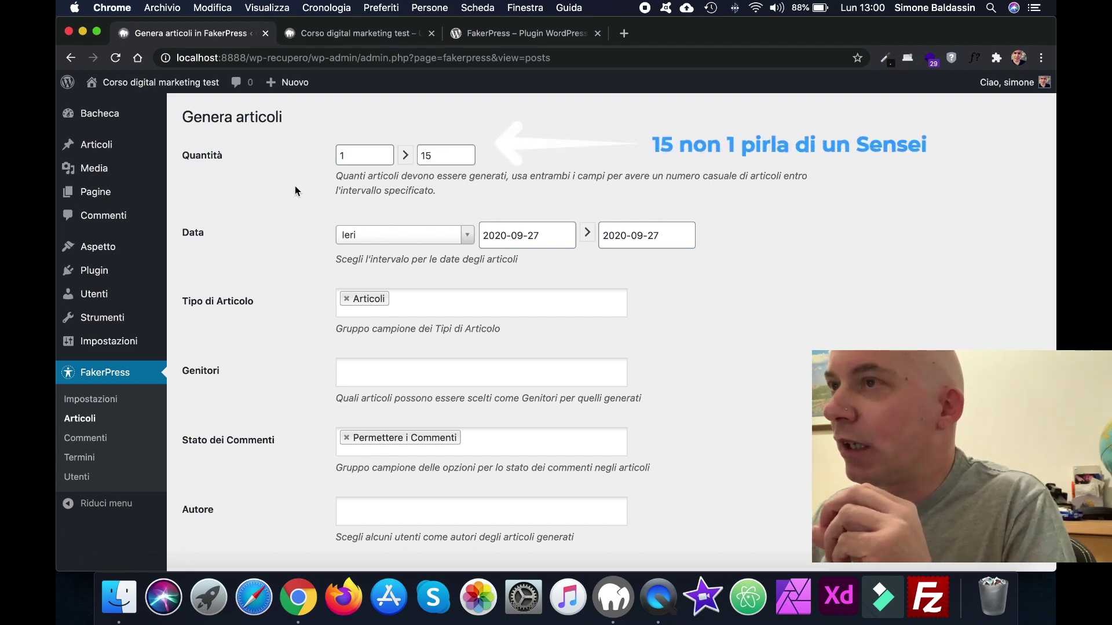
click(469, 236)
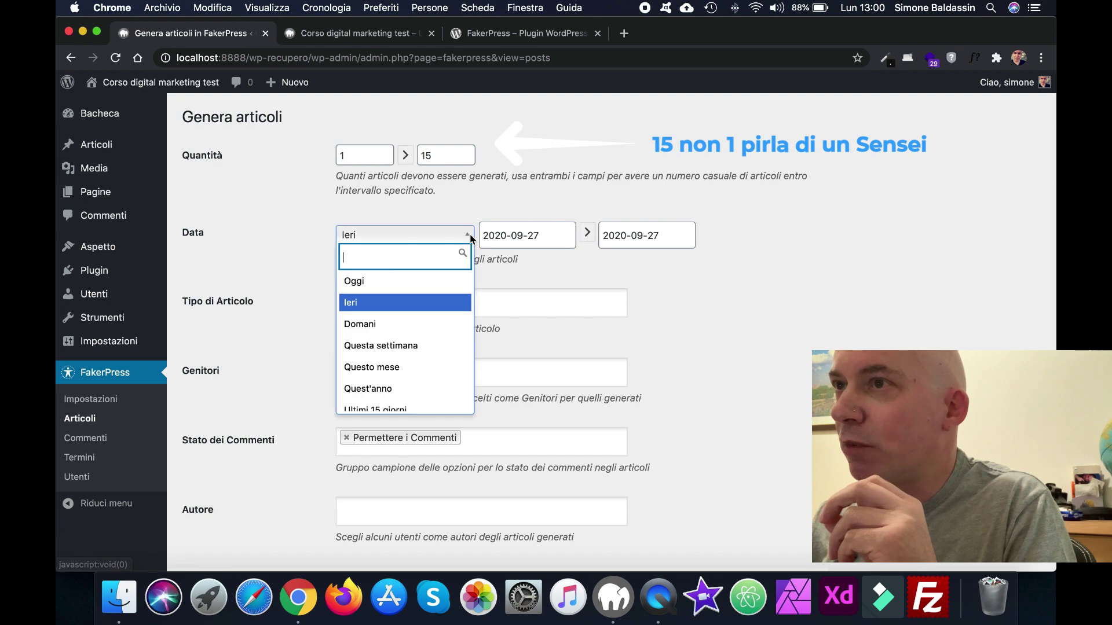
click(392, 370)
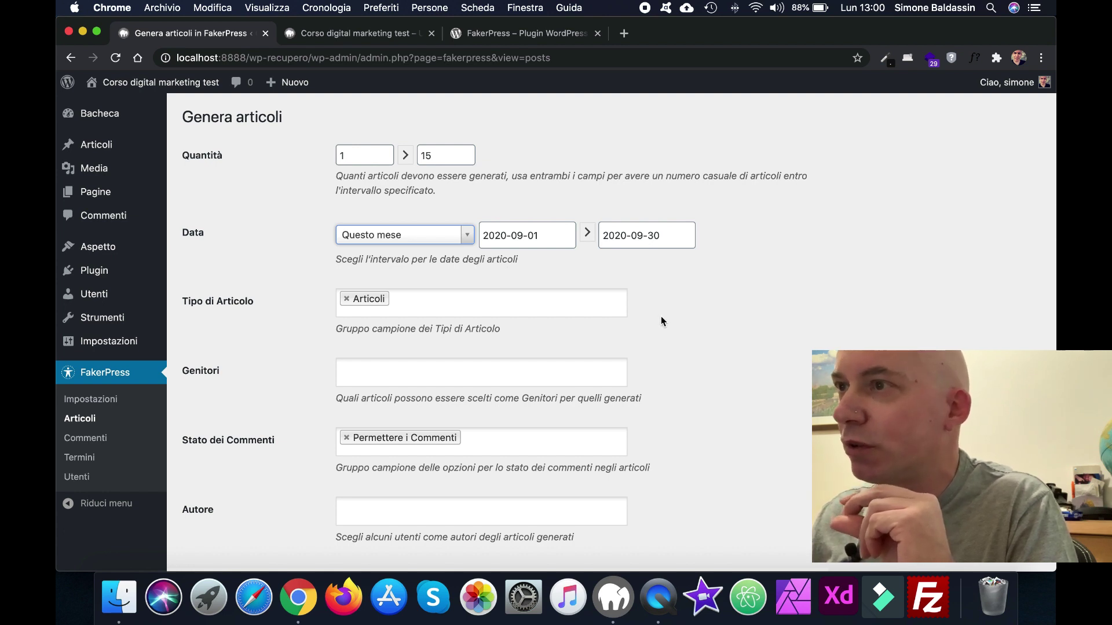
Examine the article generator's remaining options: post type, comments, author, HTML content, image providers, taxonomy rules and meta field rules
scroll(661, 318, down, 3)
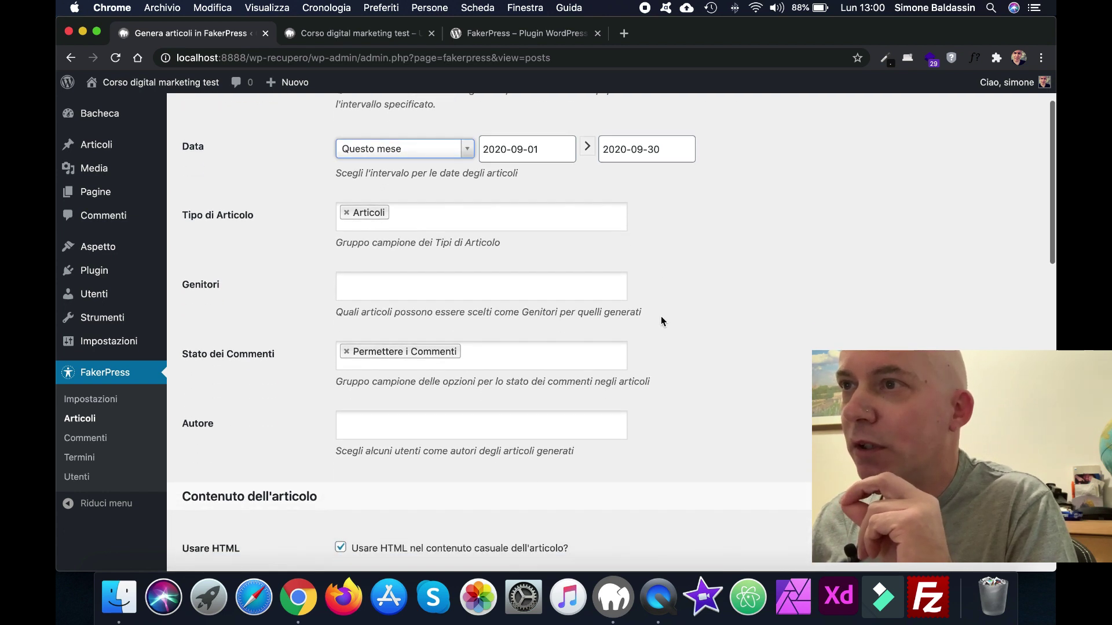
scroll(661, 321, down, 3)
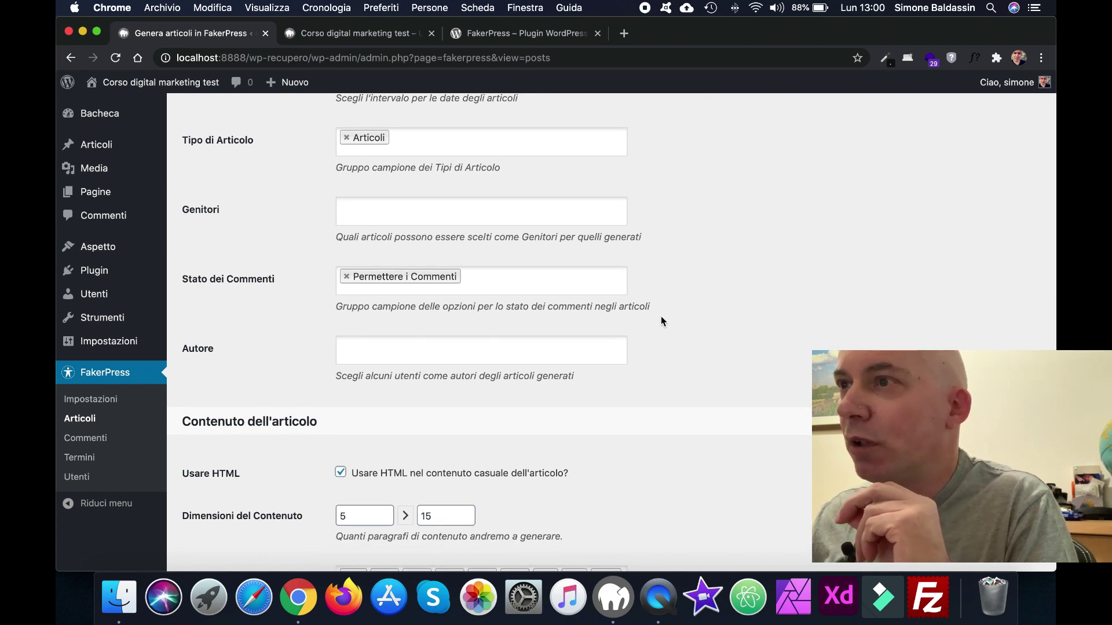
scroll(662, 319, down, 2)
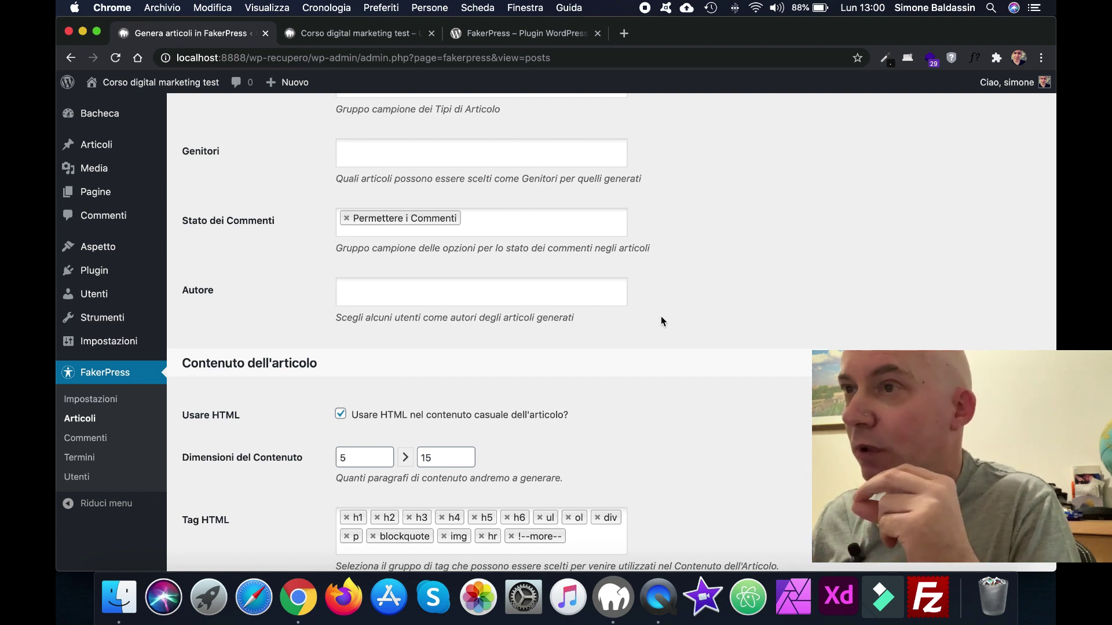
scroll(662, 320, down, 3)
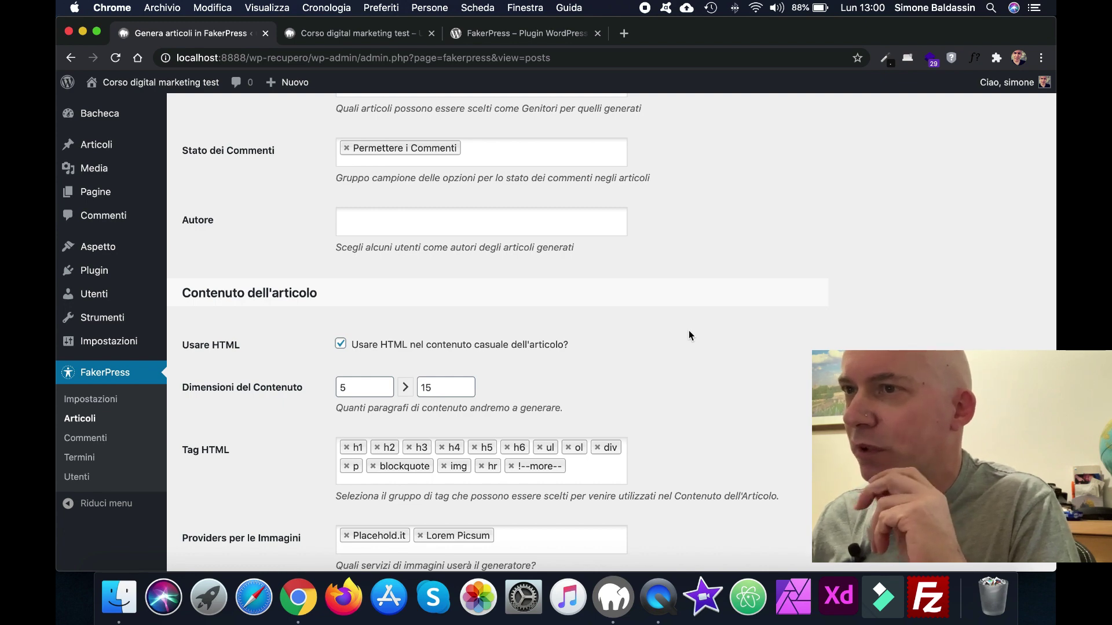
scroll(689, 335, down, 3)
scroll(689, 334, down, 4)
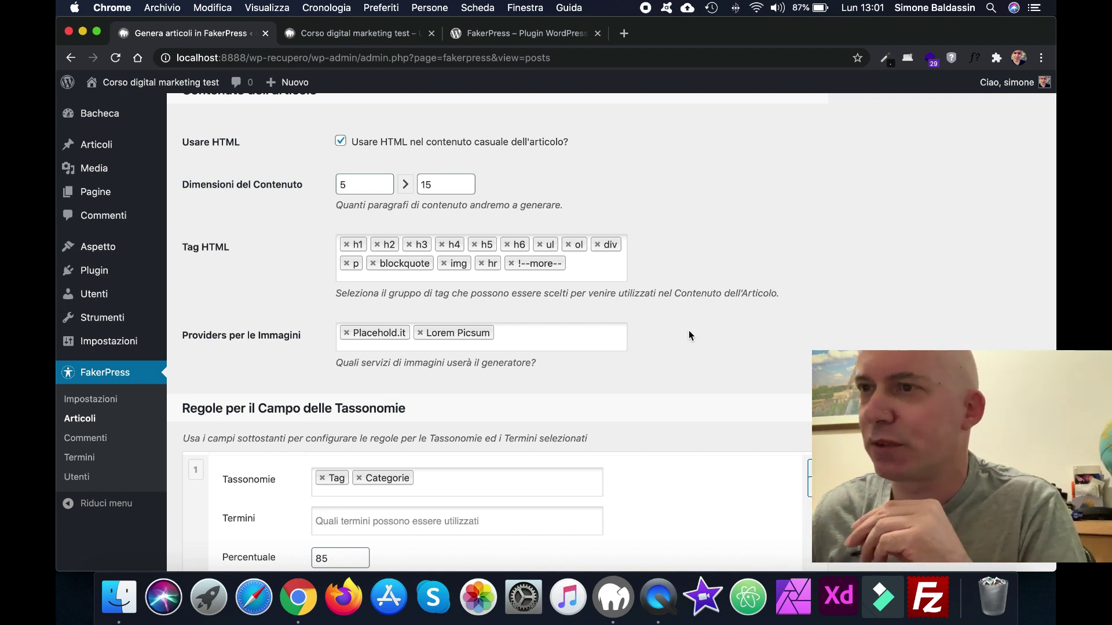
scroll(689, 333, down, 3)
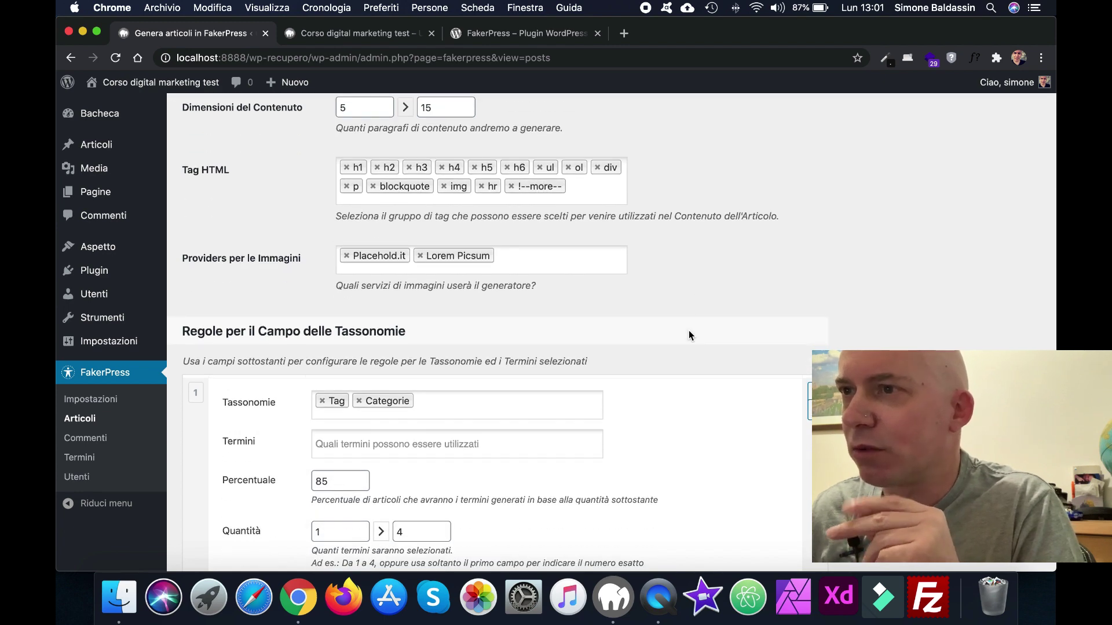
scroll(689, 335, down, 3)
scroll(689, 336, down, 2)
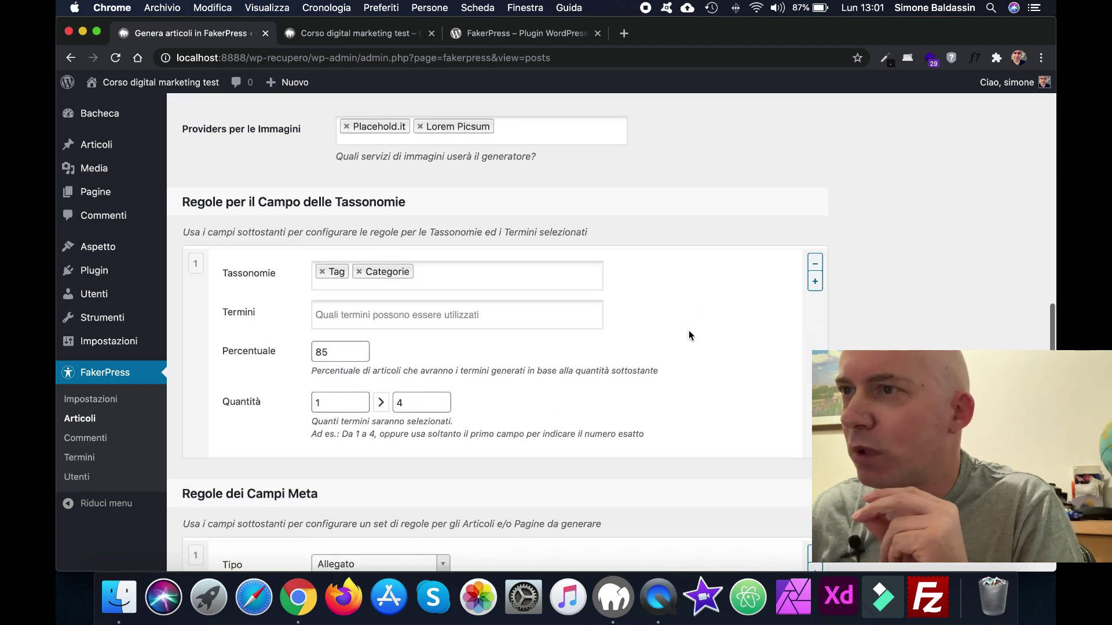
scroll(689, 336, down, 6)
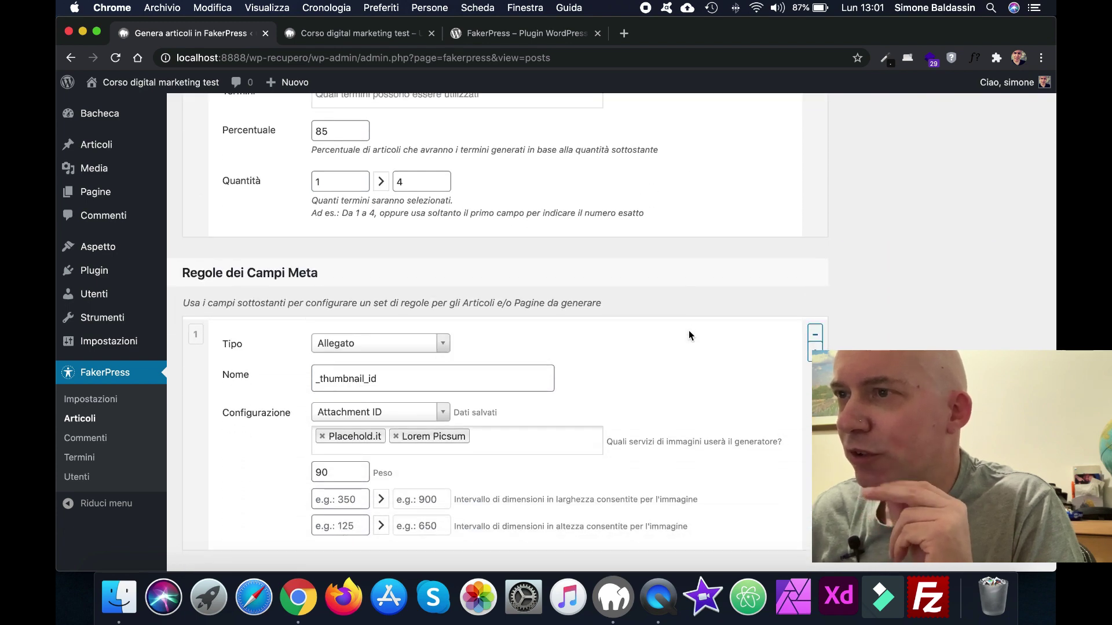
scroll(689, 334, down, 3)
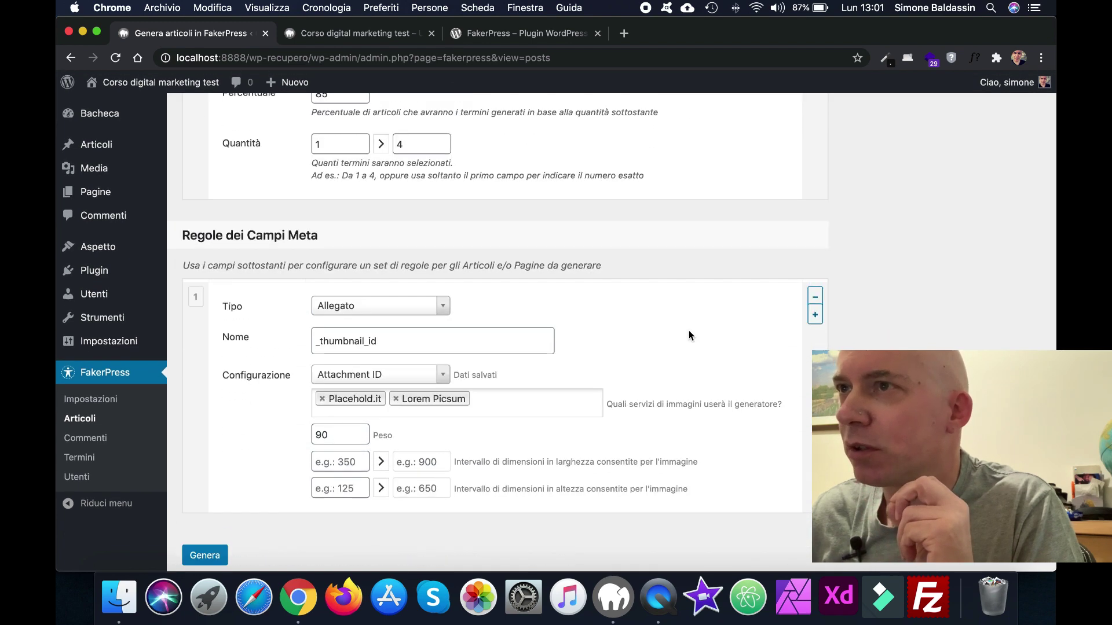
scroll(689, 336, up, 7)
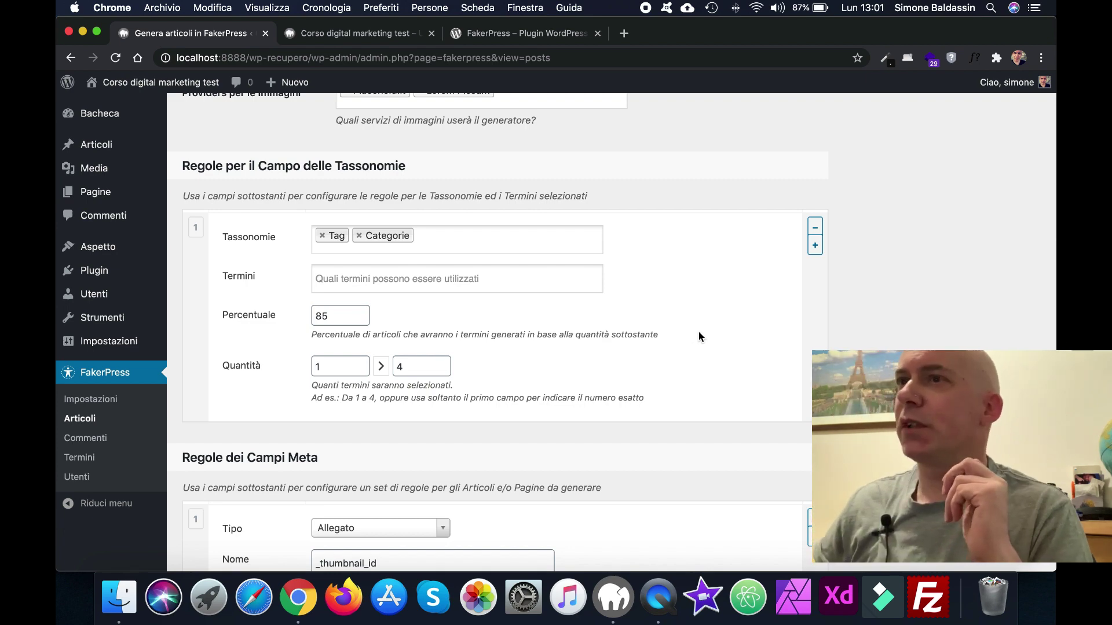
scroll(698, 333, down, 8)
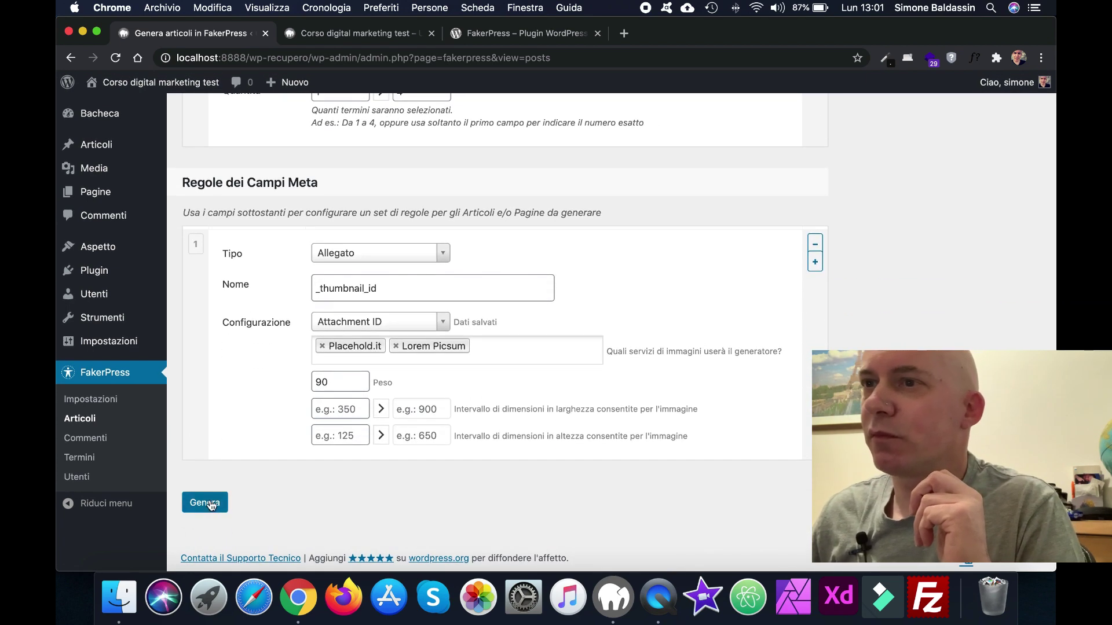
Generate the dummy articles with the configured FakerPress settings and review them in the site's full article list
click(210, 503)
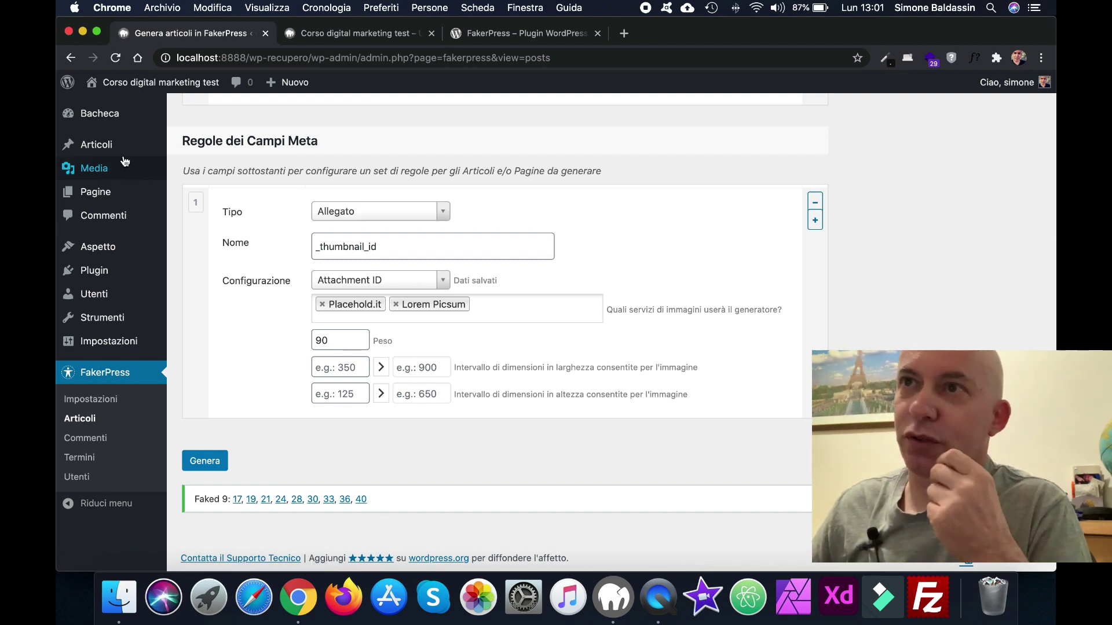
click(103, 148)
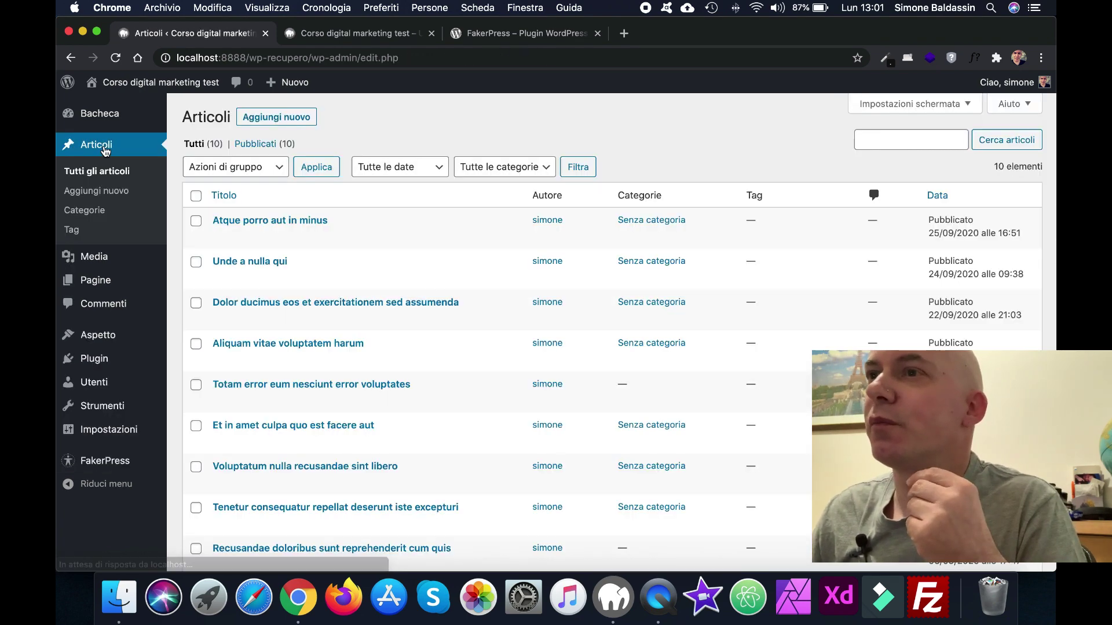
scroll(537, 278, down, 5)
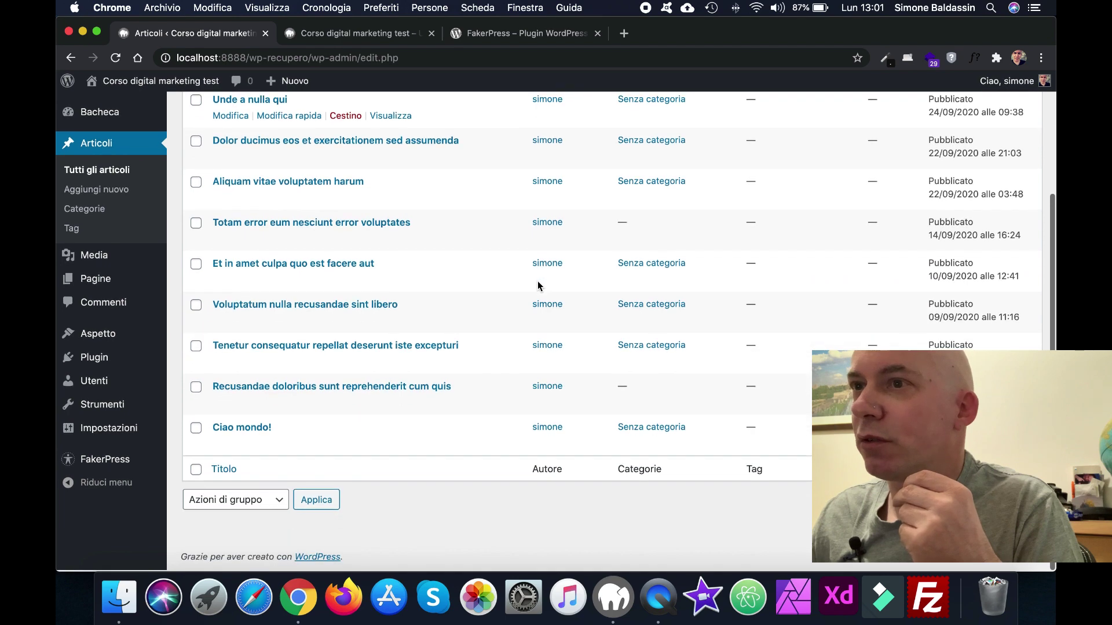
scroll(536, 285, up, 5)
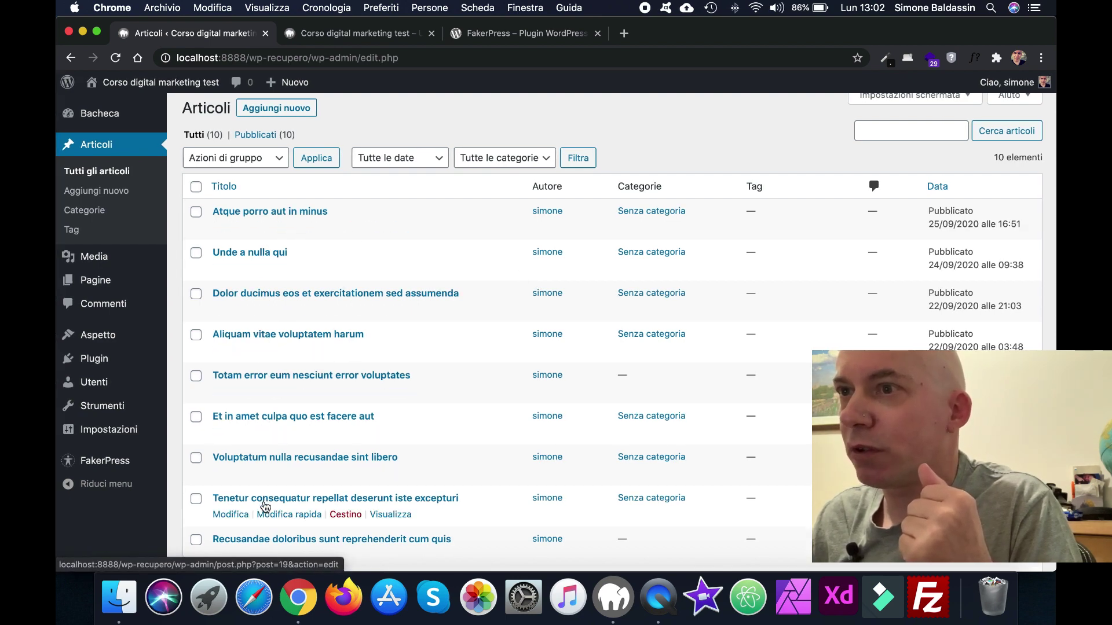
scroll(266, 547, down, 2)
scroll(268, 548, down, 3)
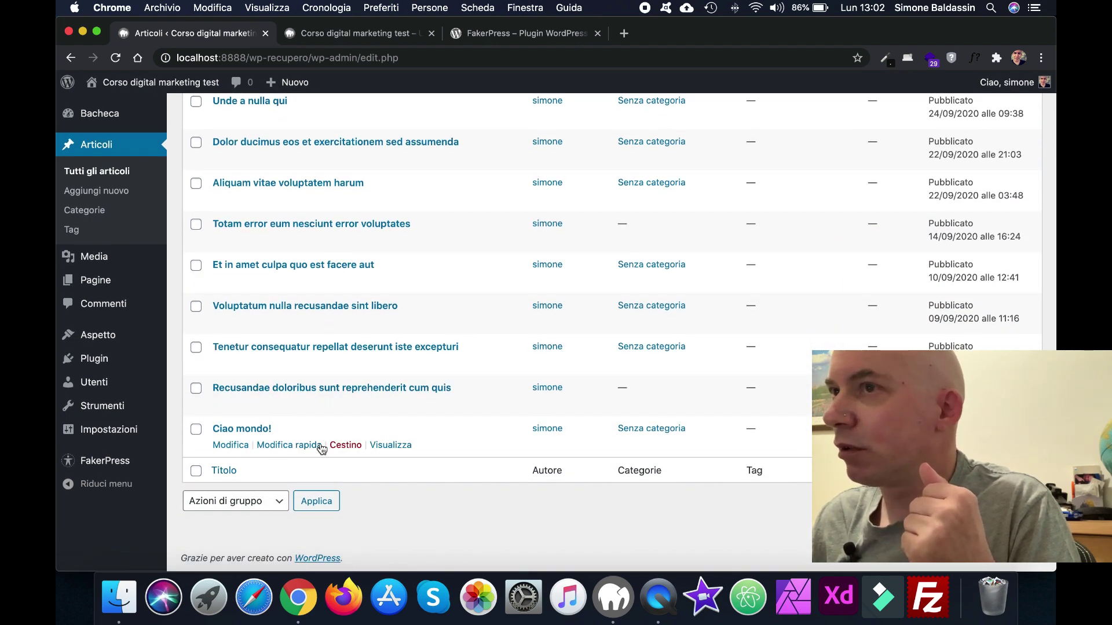
scroll(323, 440, up, 4)
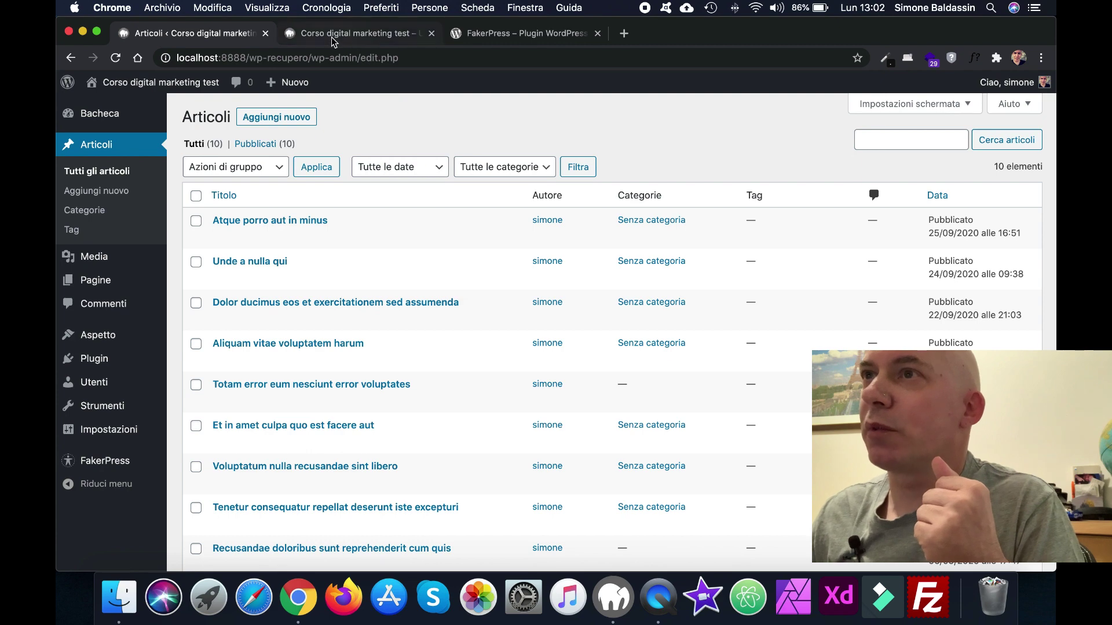
Reload the site's front page and examine the generated articles' images, titles, dates and text
click(329, 37)
click(115, 59)
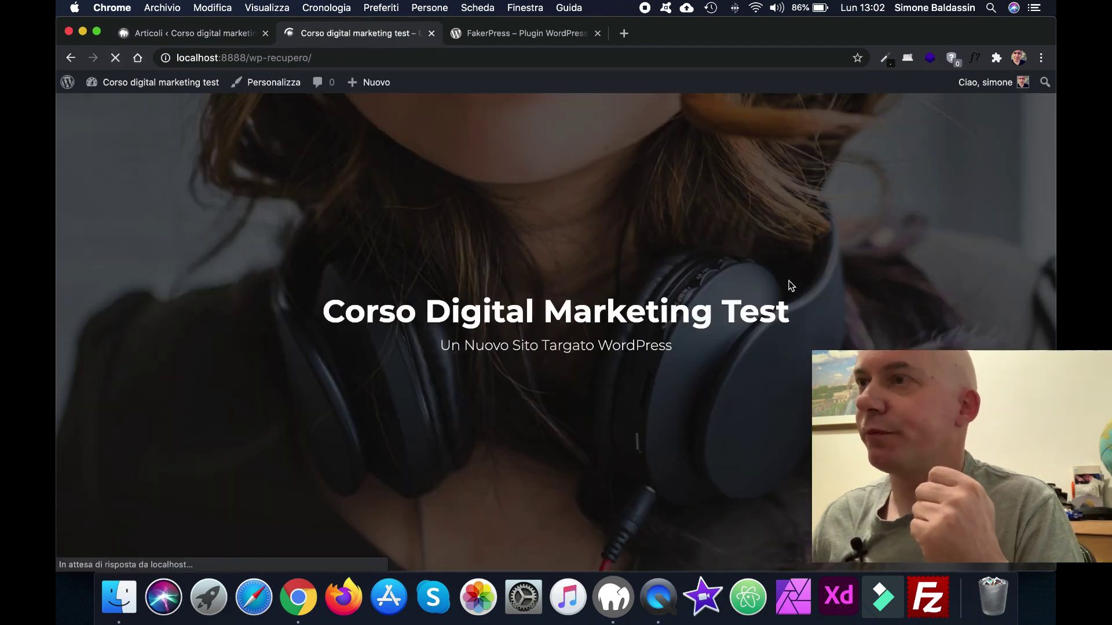
scroll(791, 285, down, 3)
scroll(791, 285, down, 3)
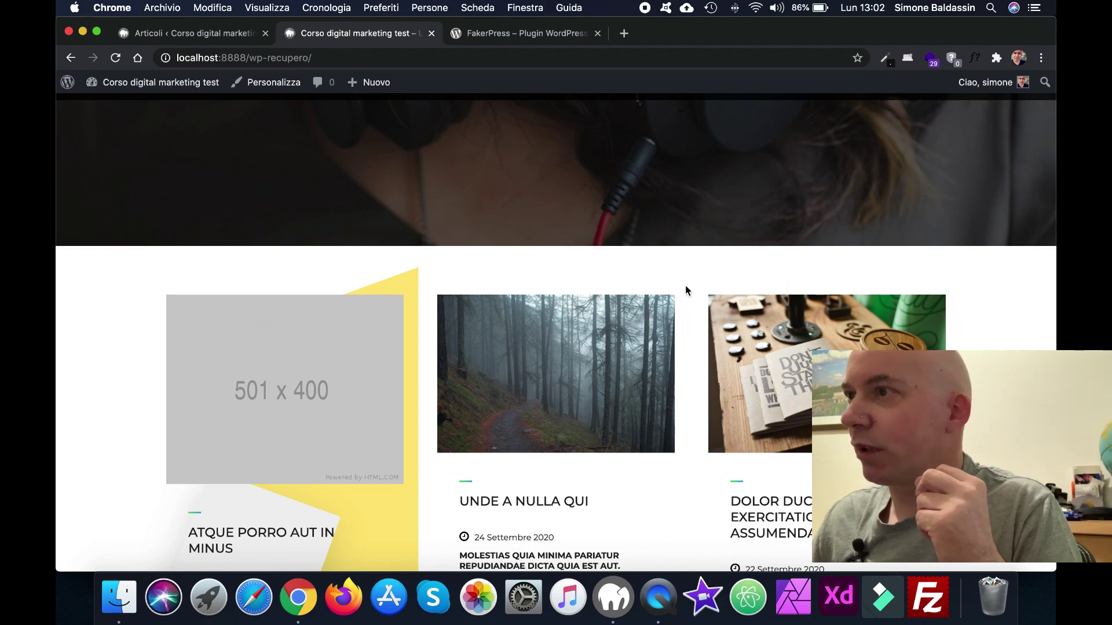
scroll(686, 287, down, 5)
scroll(685, 290, down, 5)
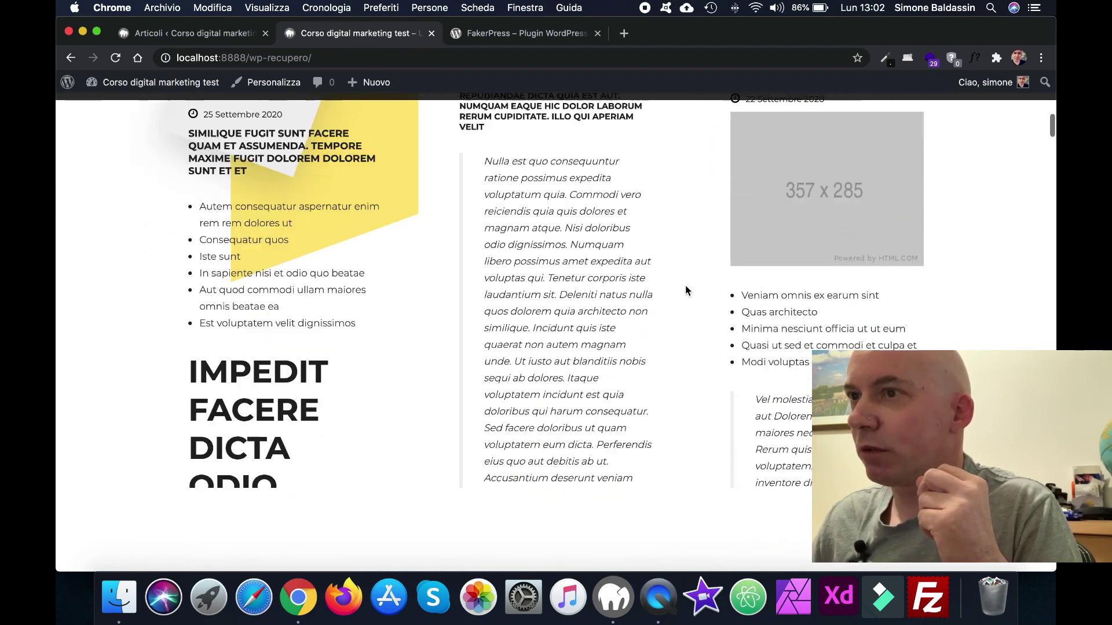
scroll(685, 290, down, 4)
scroll(686, 289, down, 10)
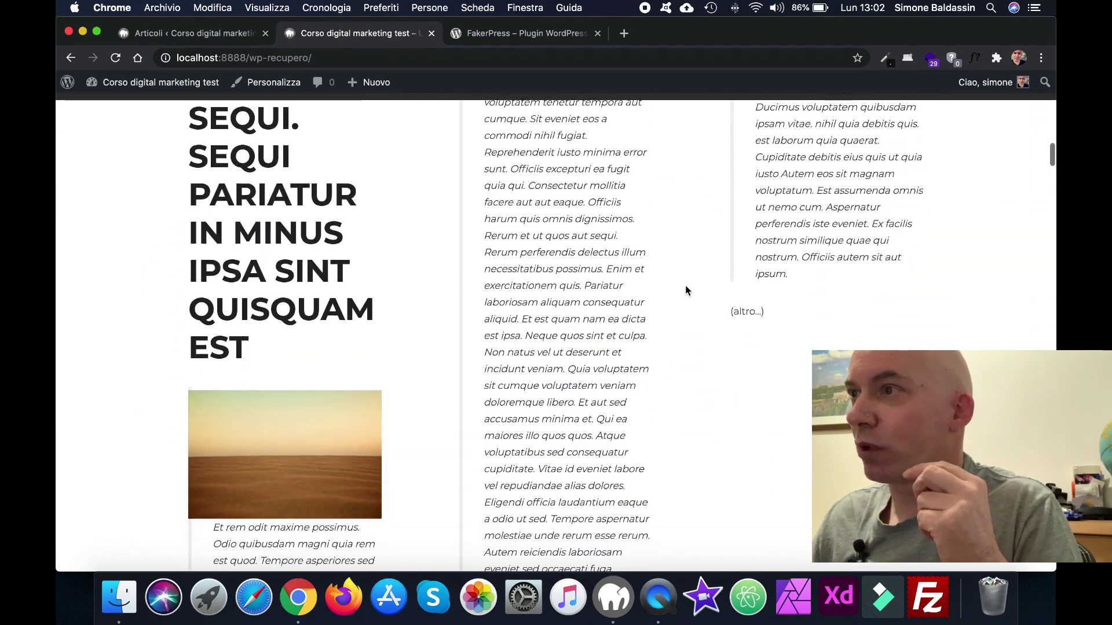
scroll(685, 289, down, 12)
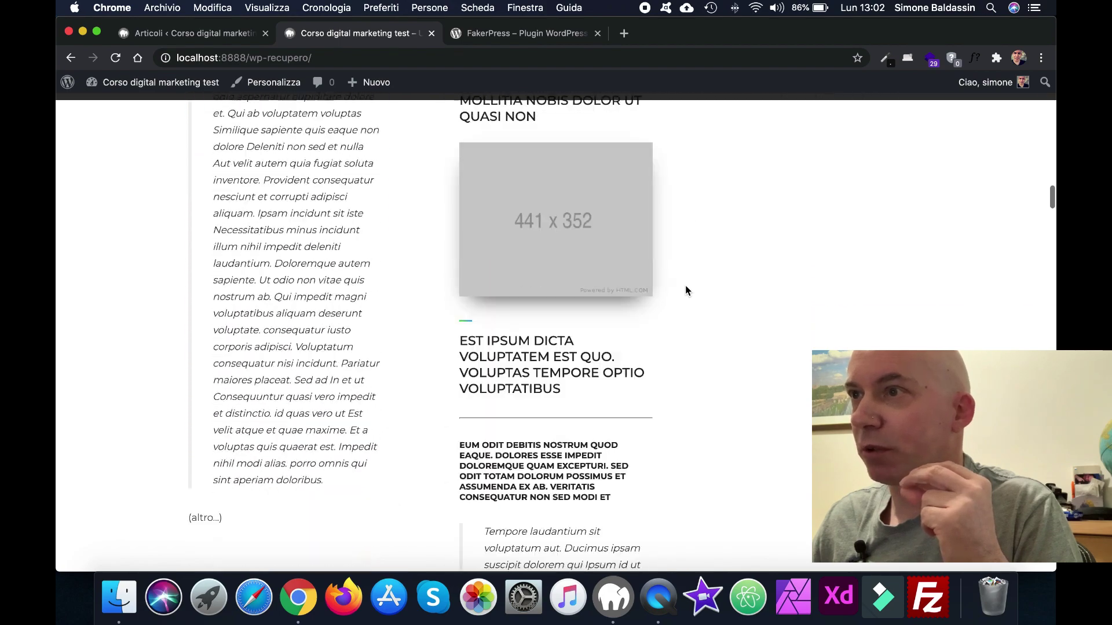
scroll(686, 290, down, 4)
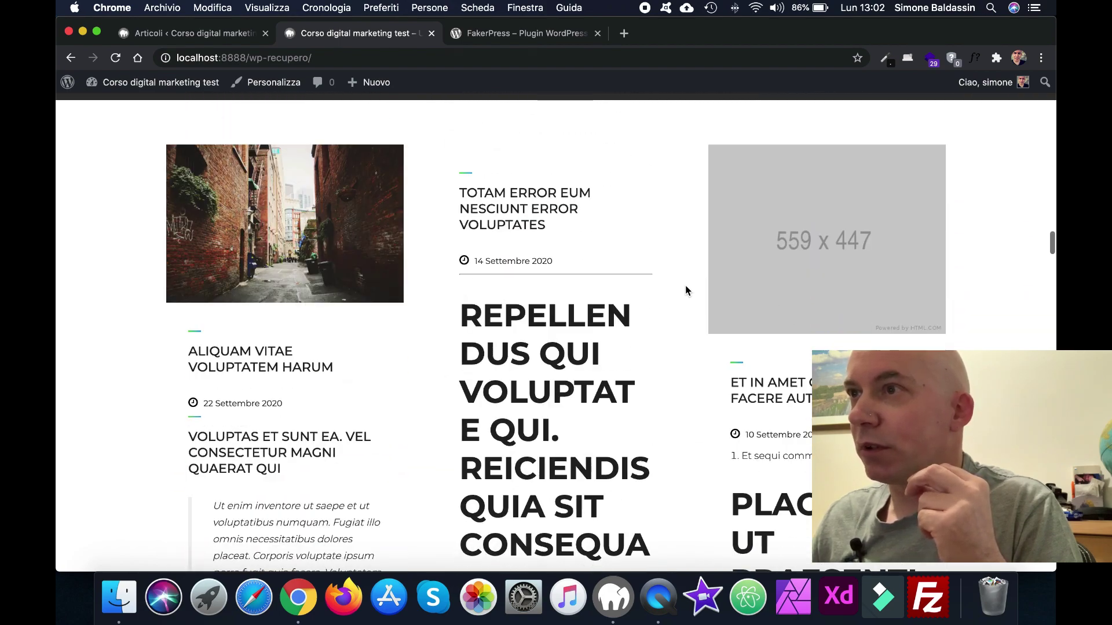
scroll(686, 288, down, 15)
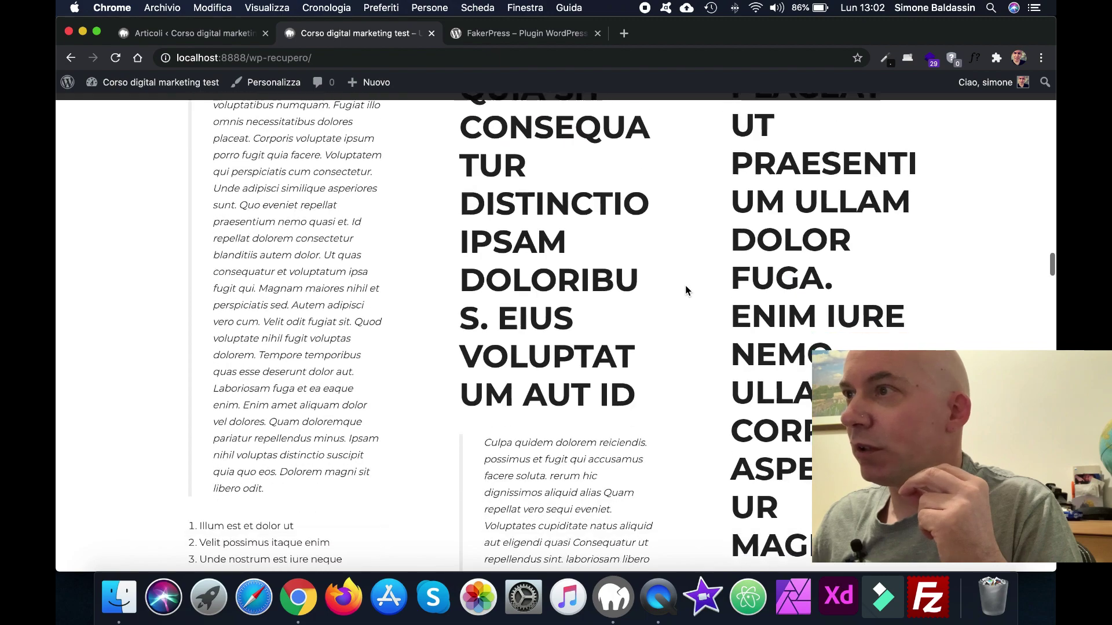
scroll(686, 287, down, 15)
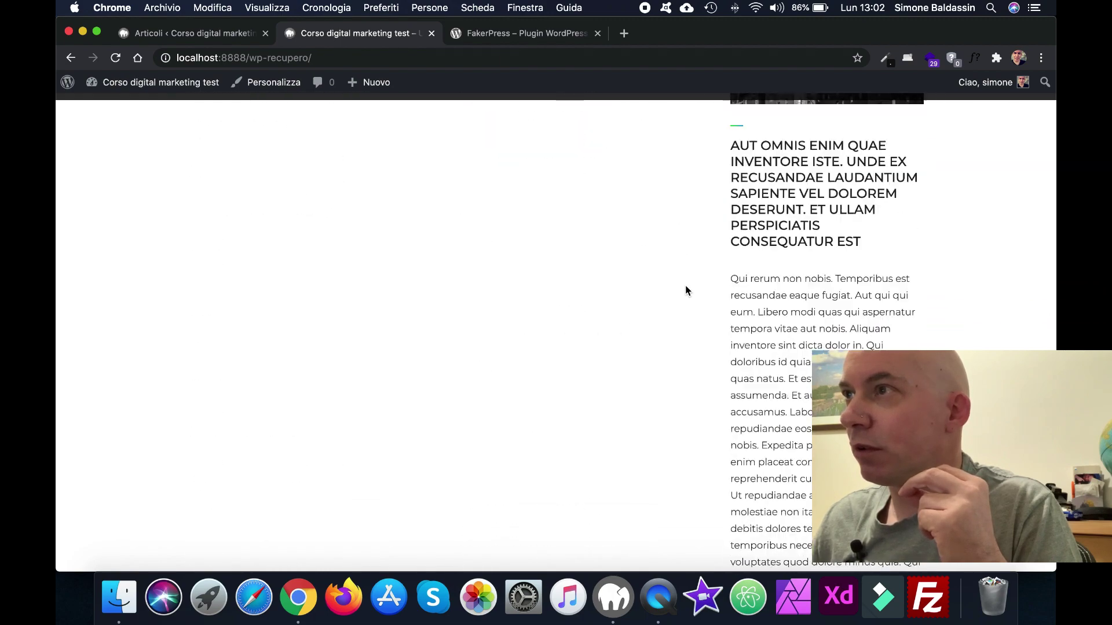
scroll(685, 290, down, 12)
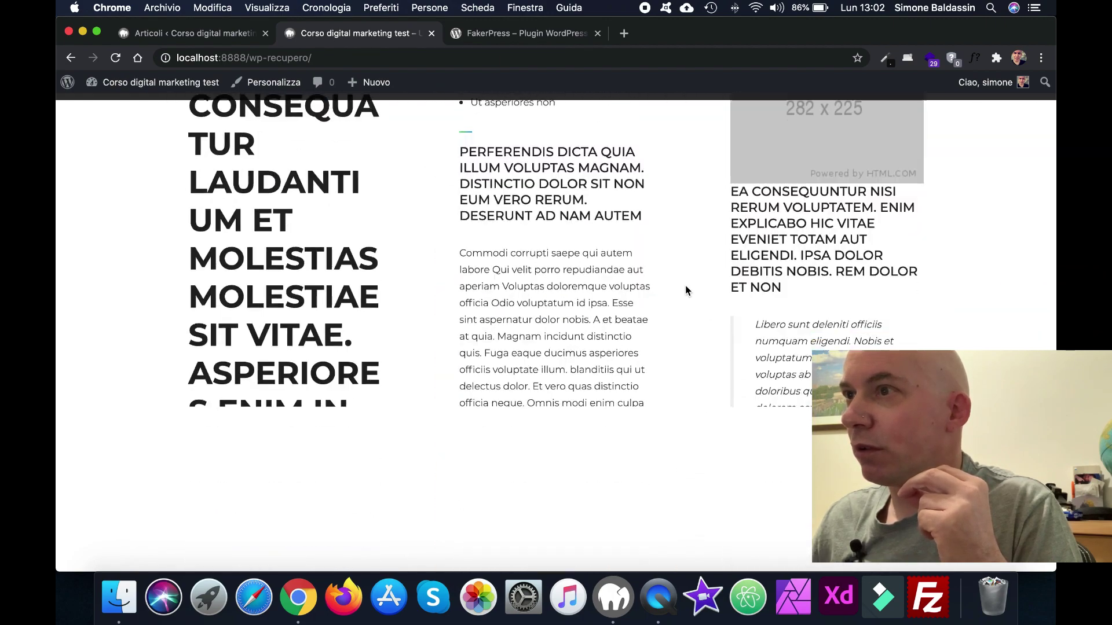
scroll(686, 290, down, 15)
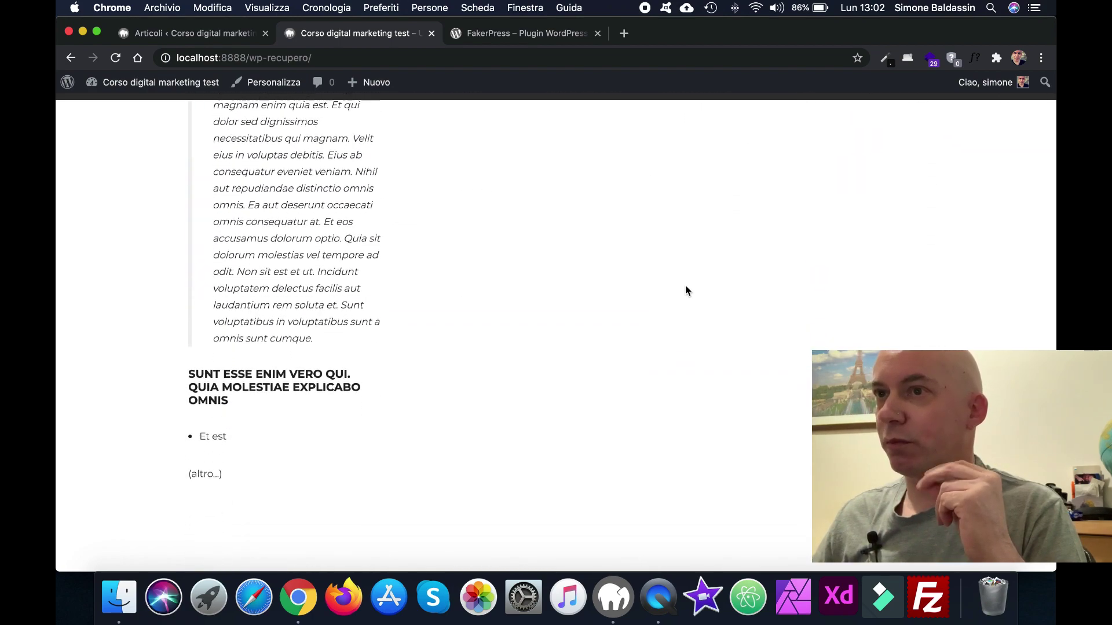
scroll(686, 290, down, 15)
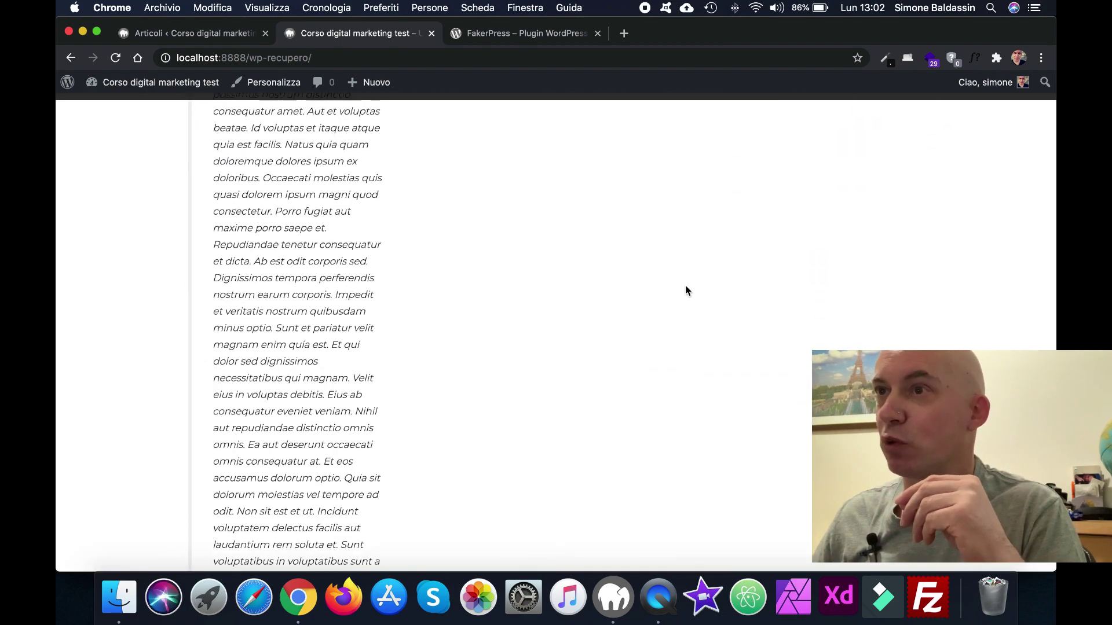
scroll(685, 290, up, 20)
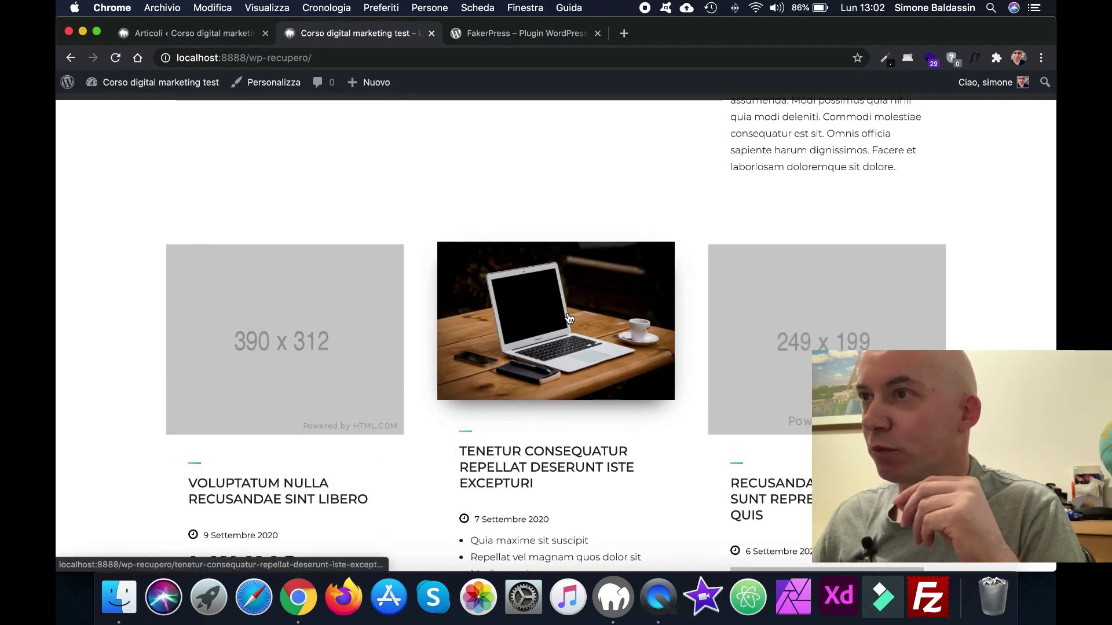
Open the article "Tenetur consequatur repellat deserunt iste excepturi", examine its featured image, content and comment form, and return to the home page
click(569, 318)
scroll(570, 317, down, 10)
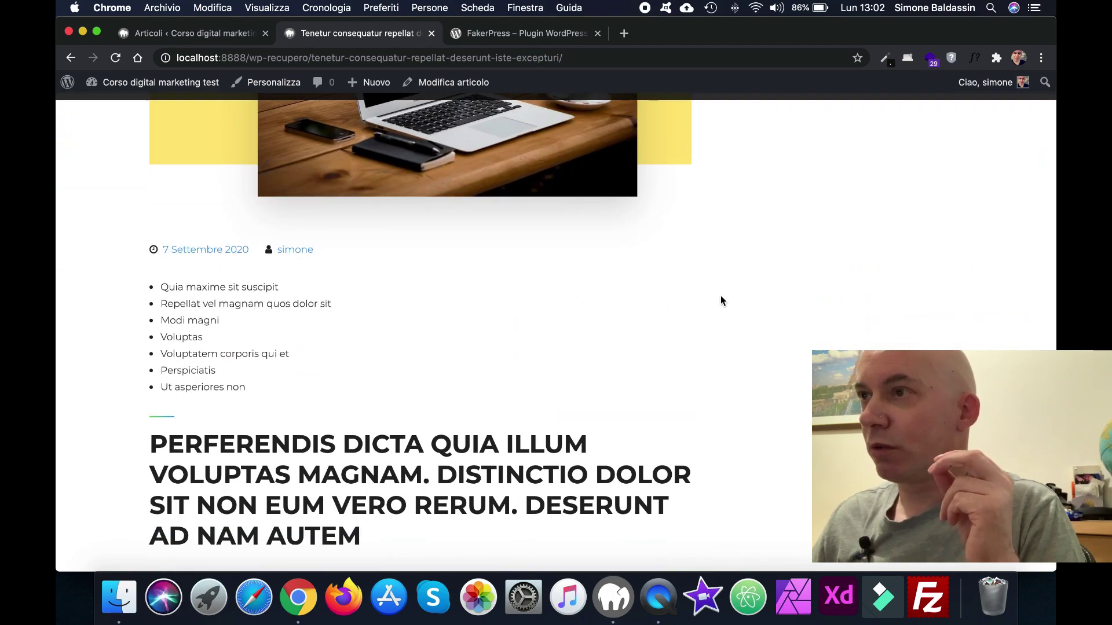
scroll(702, 305, down, 15)
scroll(703, 305, up, 20)
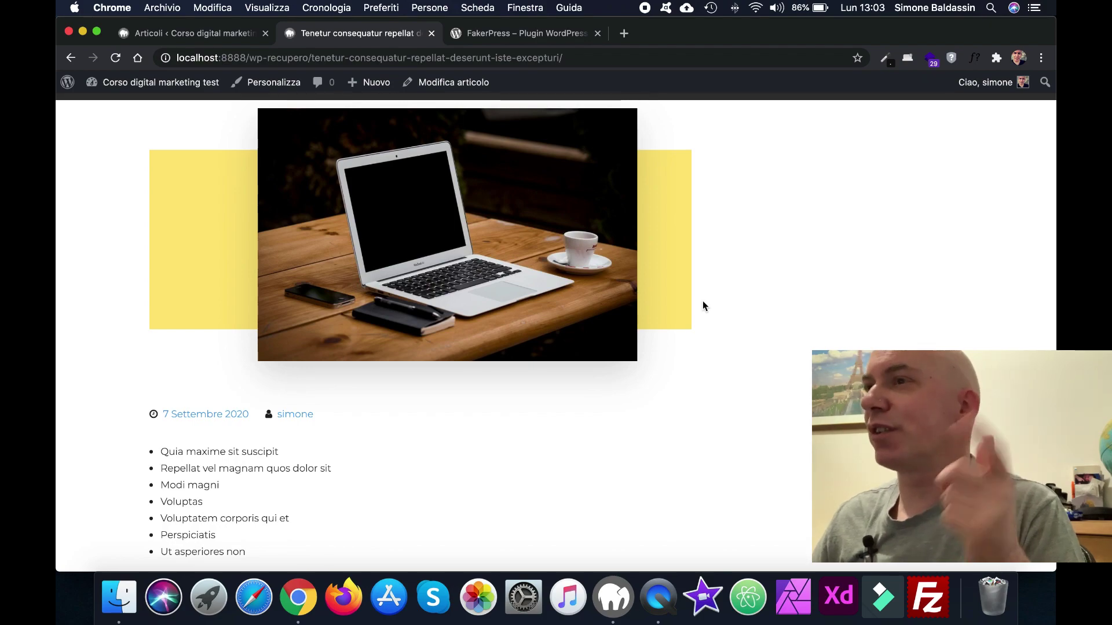
scroll(703, 306, down, 7)
scroll(703, 305, down, 20)
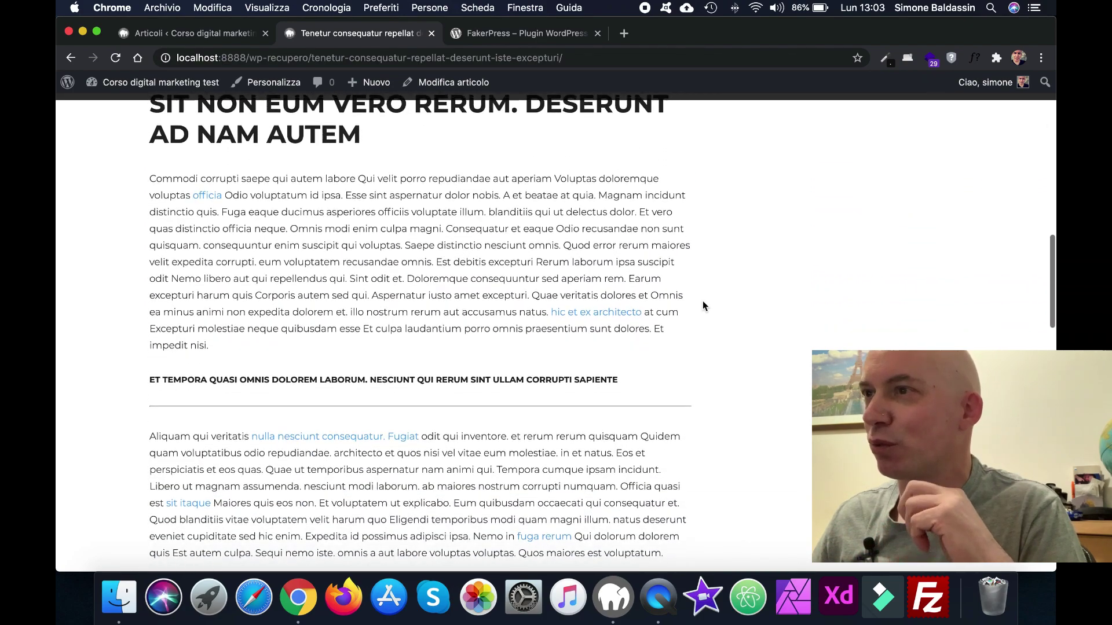
scroll(703, 306, down, 5)
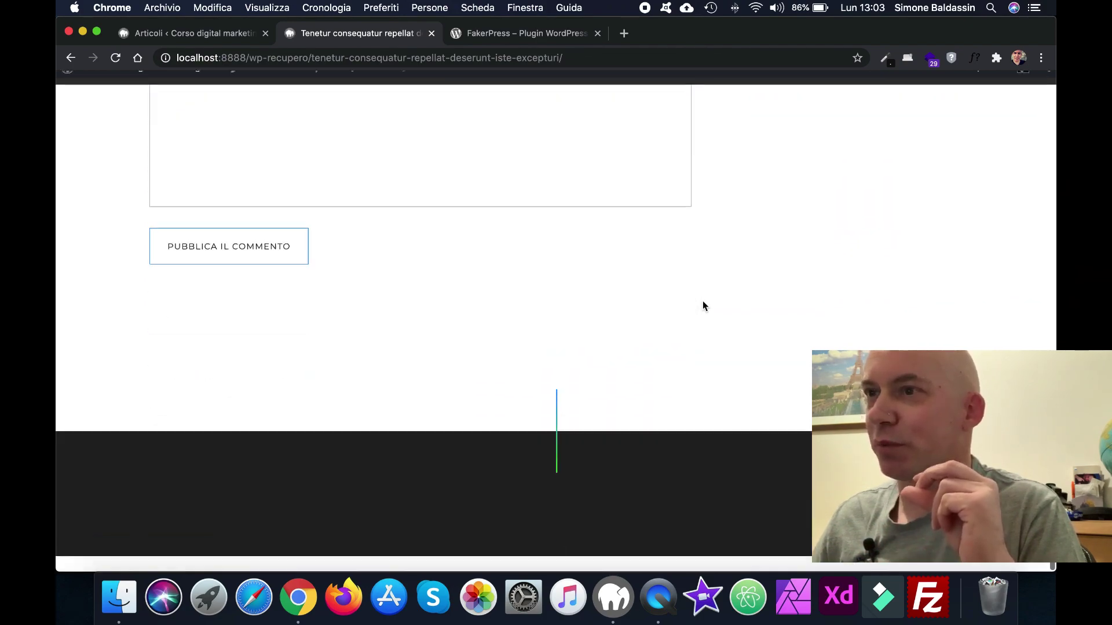
scroll(703, 306, up, 5)
scroll(703, 306, up, 20)
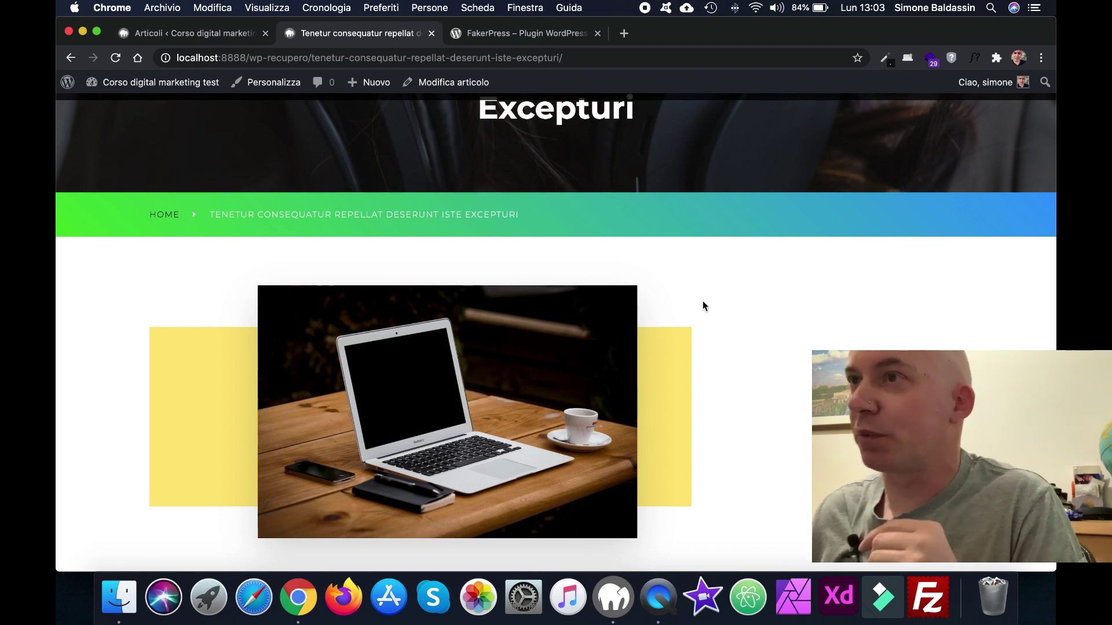
scroll(704, 305, up, 3)
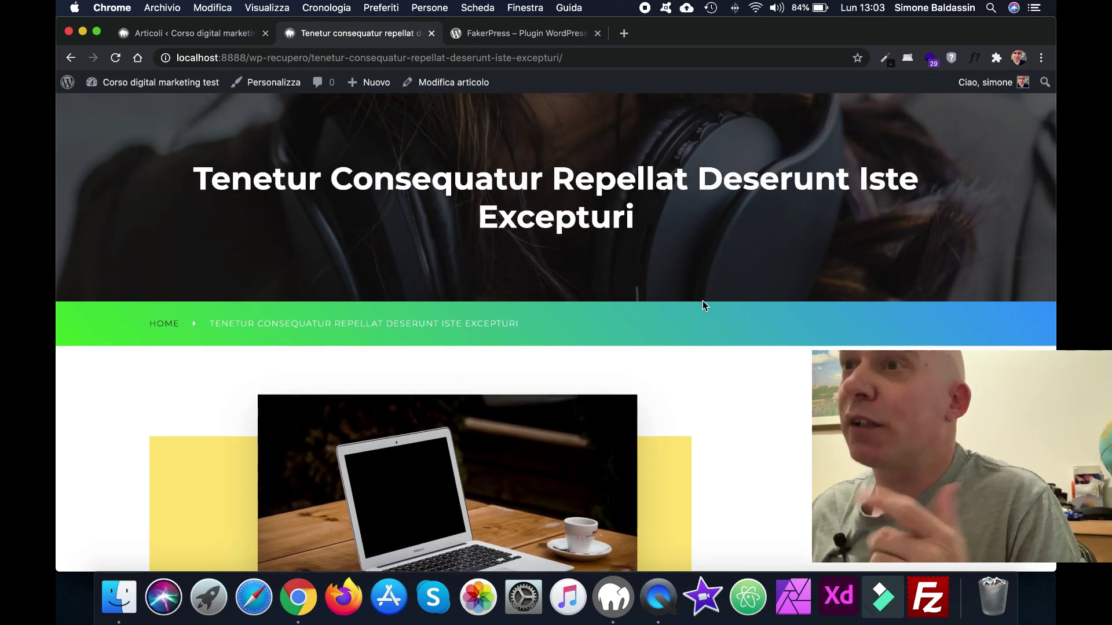
click(164, 324)
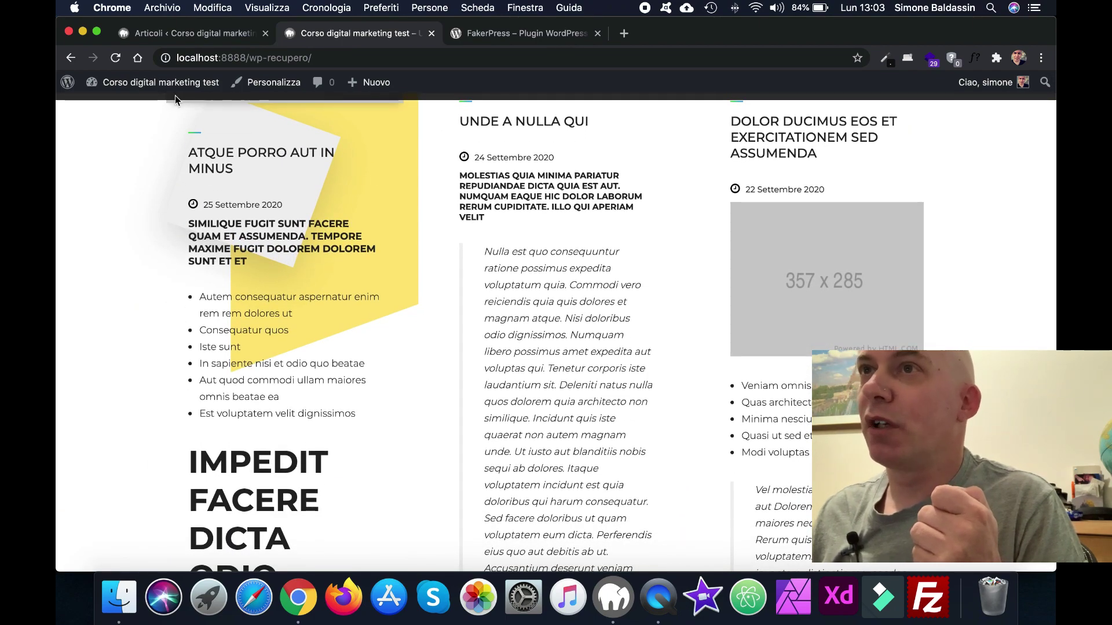
Delete all generated dummy data from FakerPress's settings, entering "Let it Go!" as the confirmation phrase
click(185, 35)
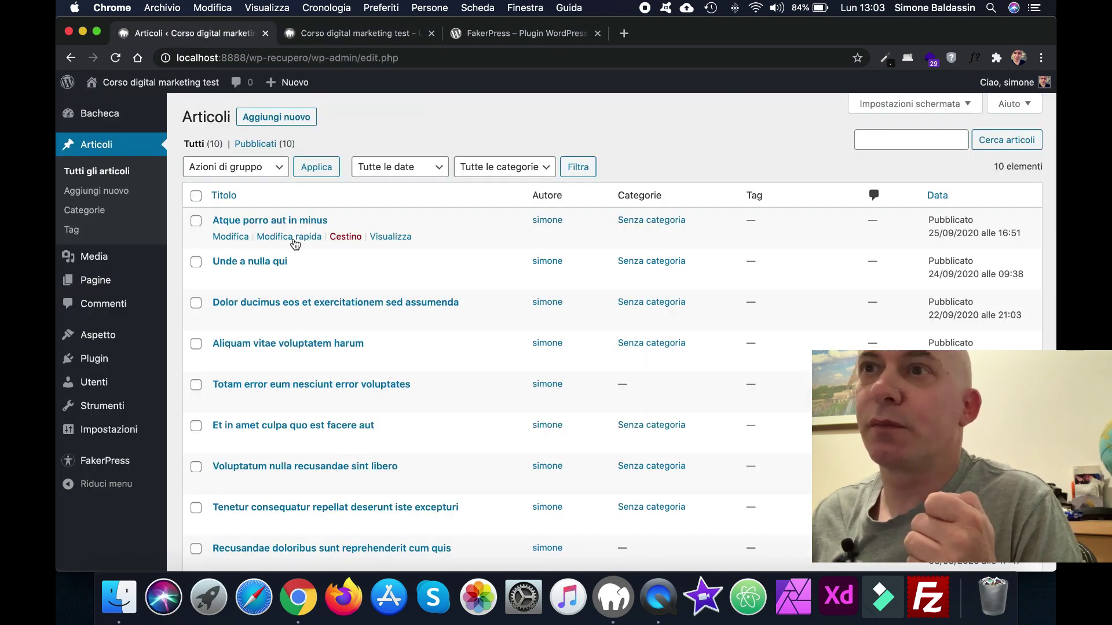
mouse_move(103, 463)
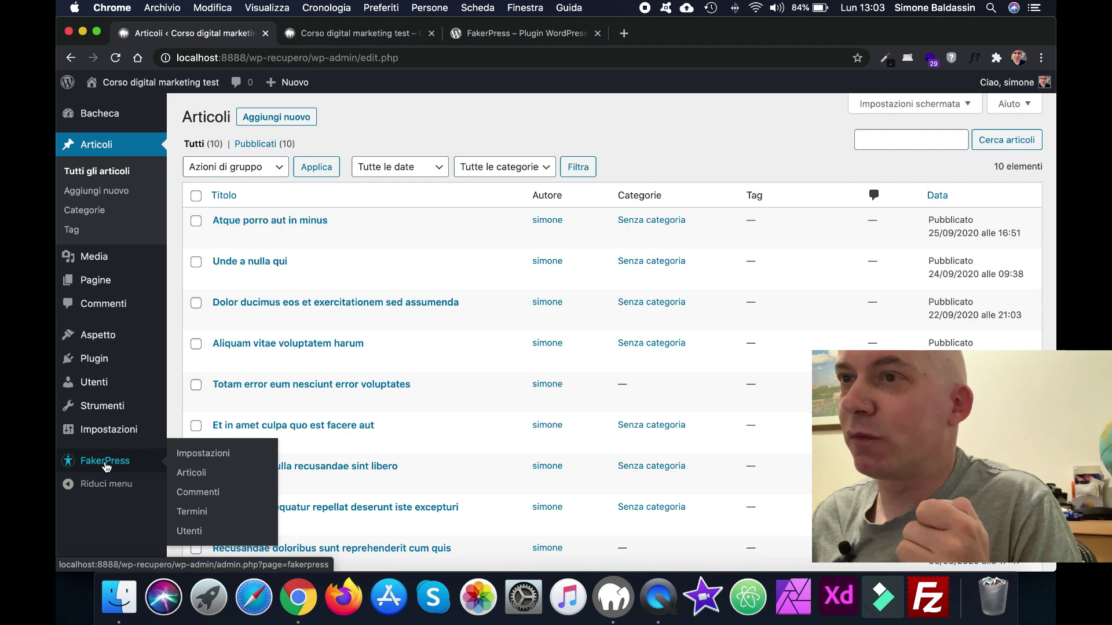
click(104, 462)
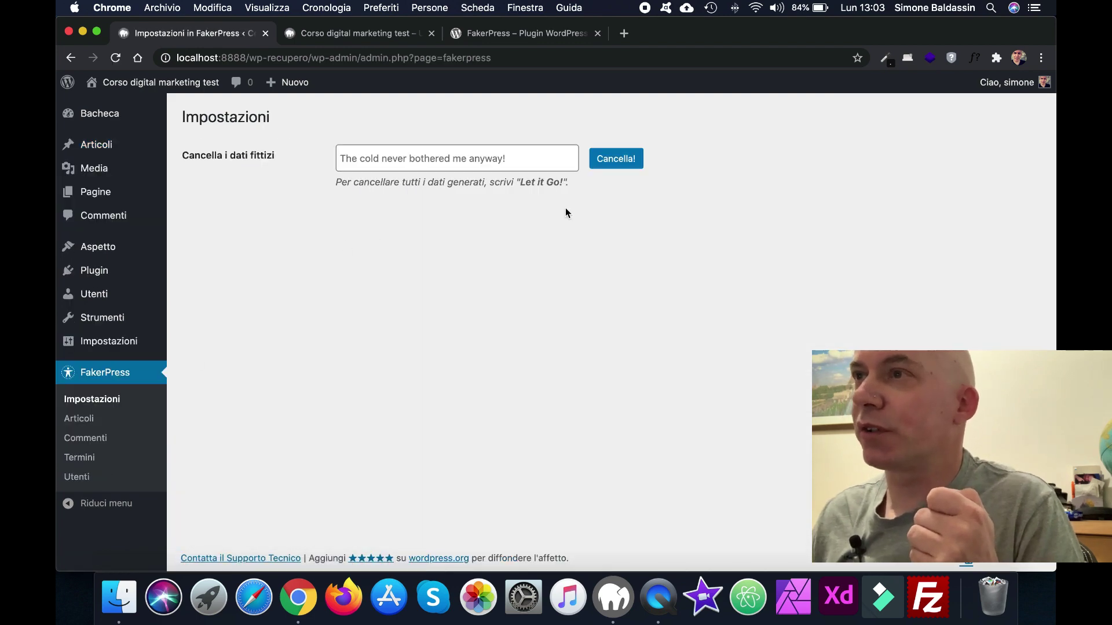
drag(562, 183, 523, 183)
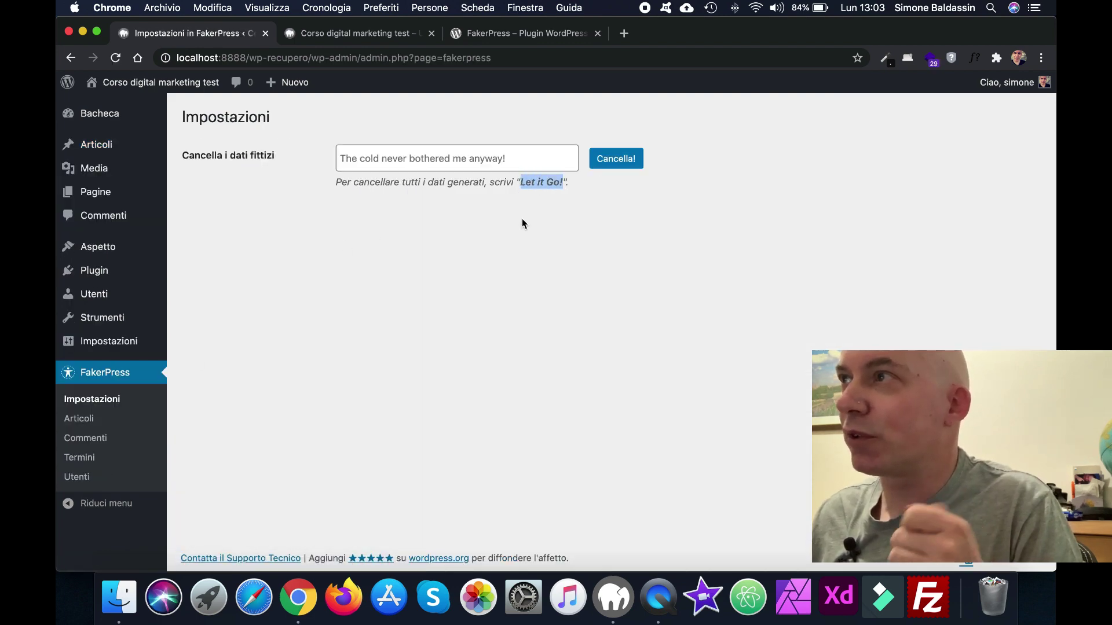
click(421, 156)
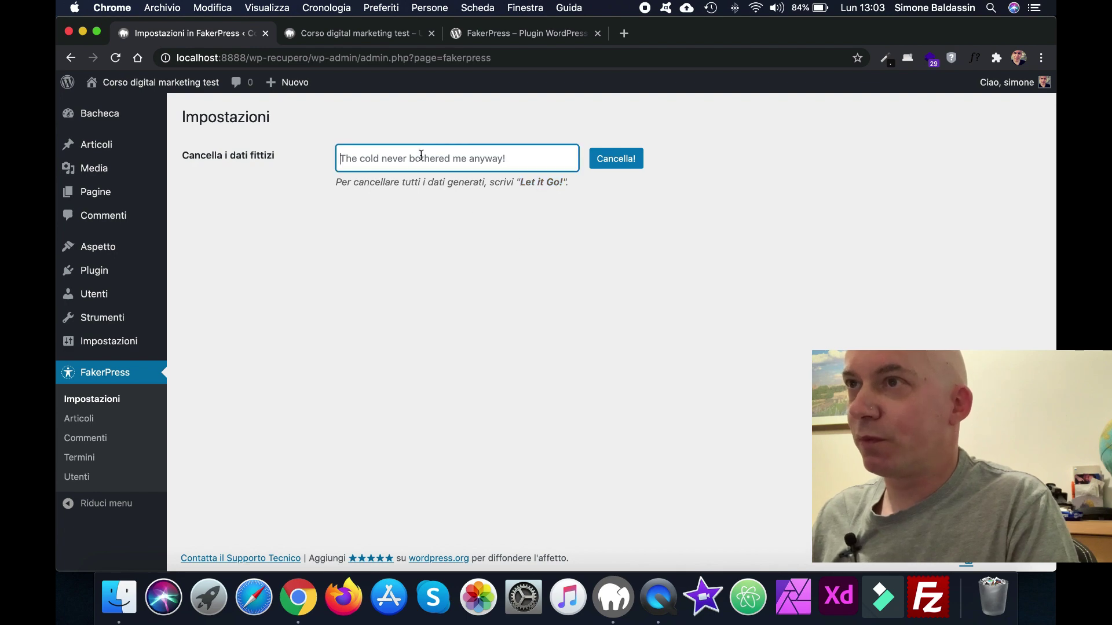
text(Let it Go!)
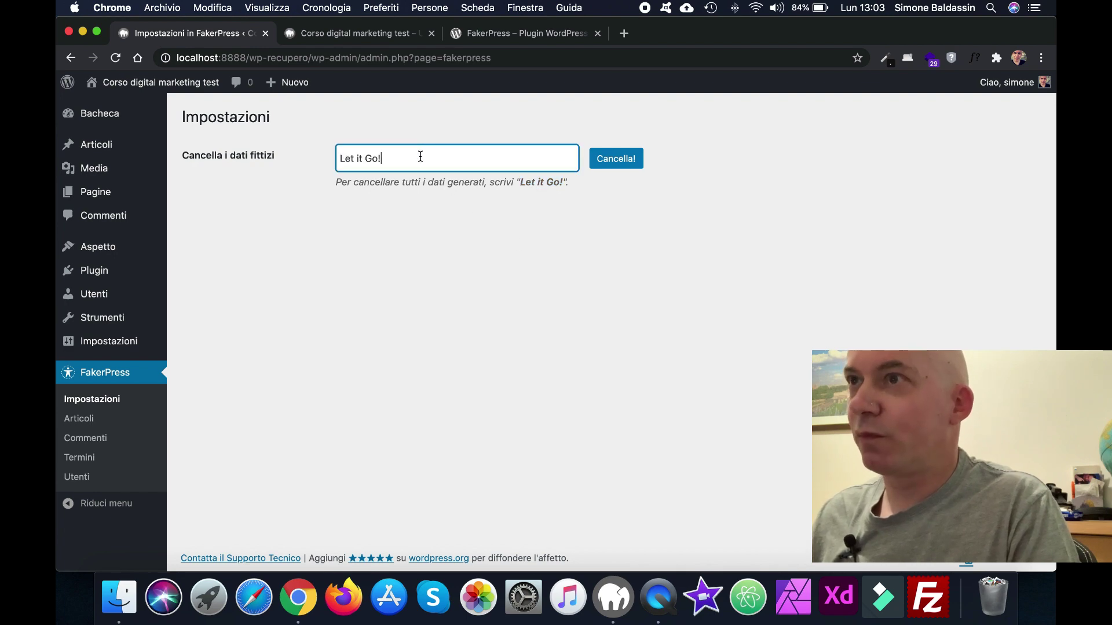
click(626, 165)
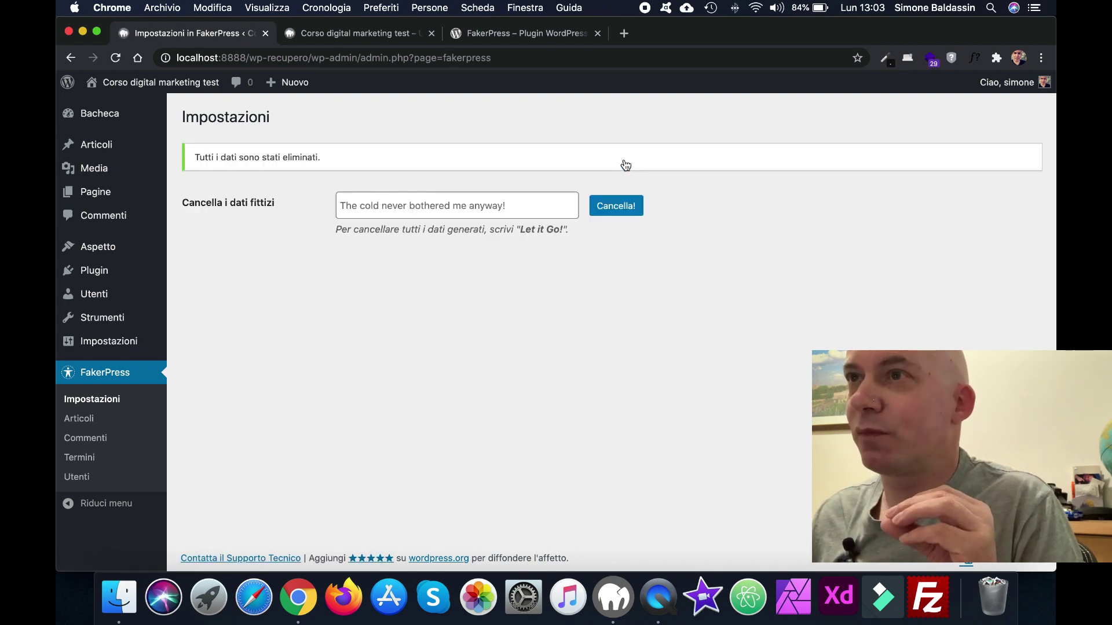
Check the article list and the reloaded front page for any remaining dummy articles
click(95, 152)
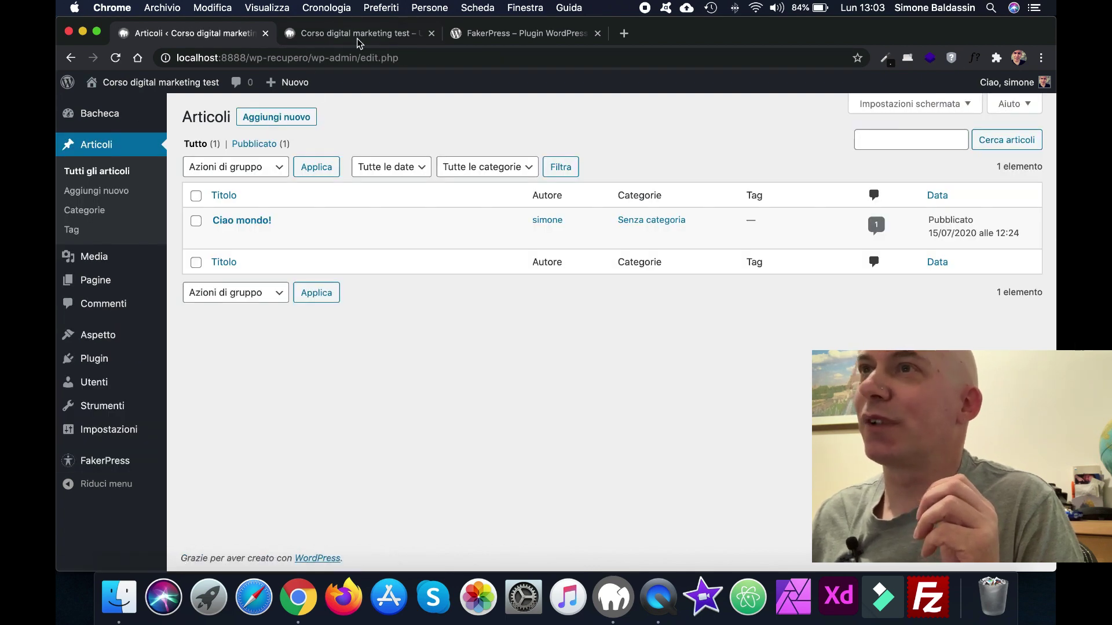
click(358, 36)
click(116, 58)
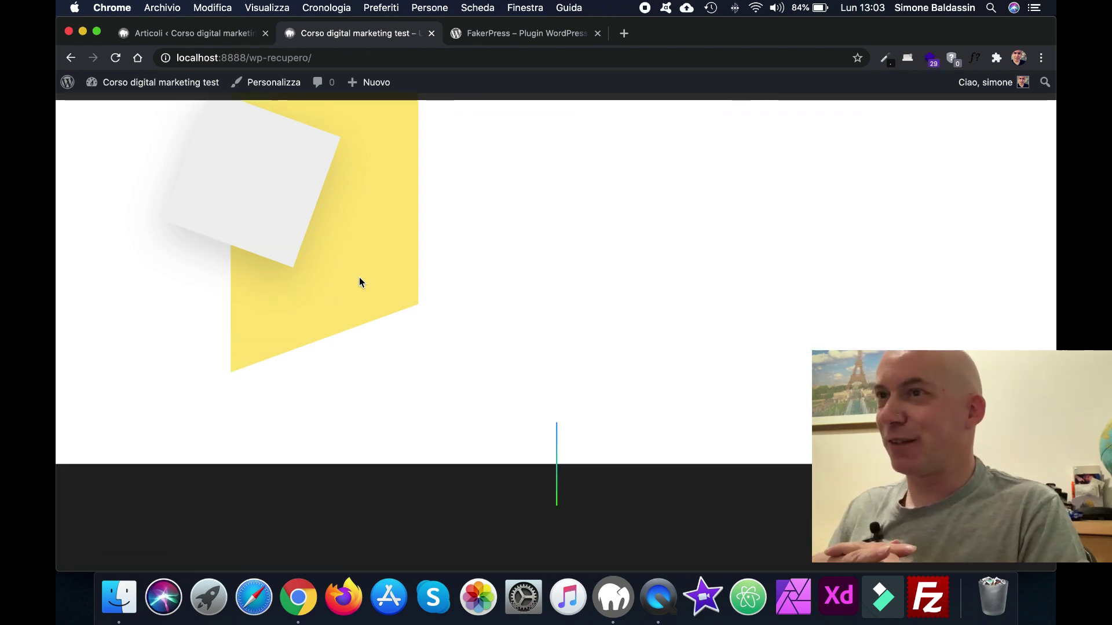
scroll(359, 282, up, 15)
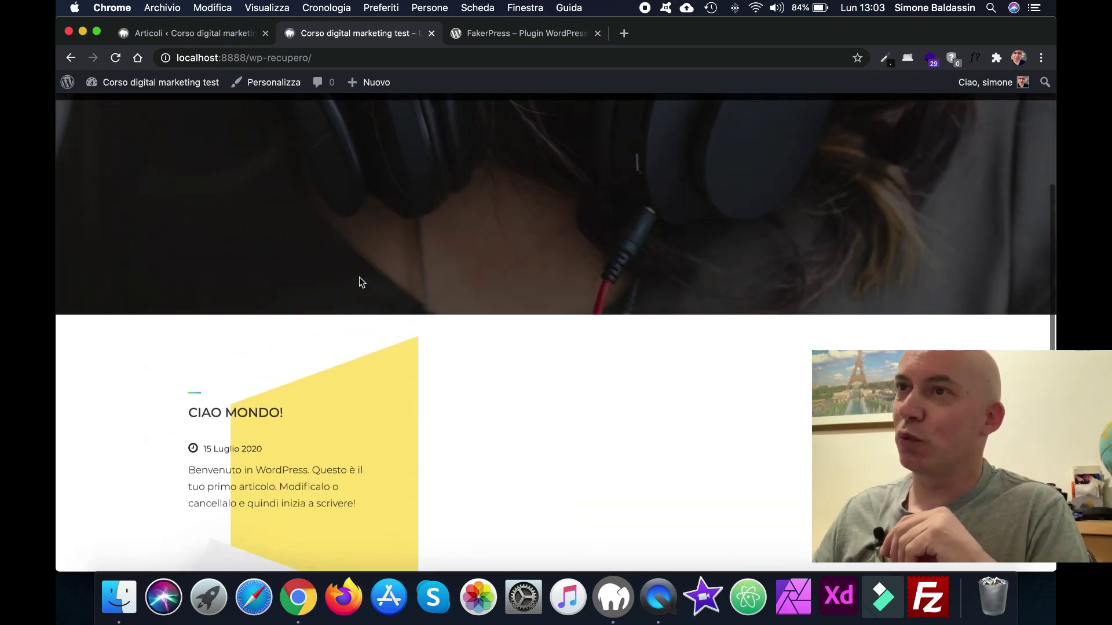
scroll(359, 282, up, 2)
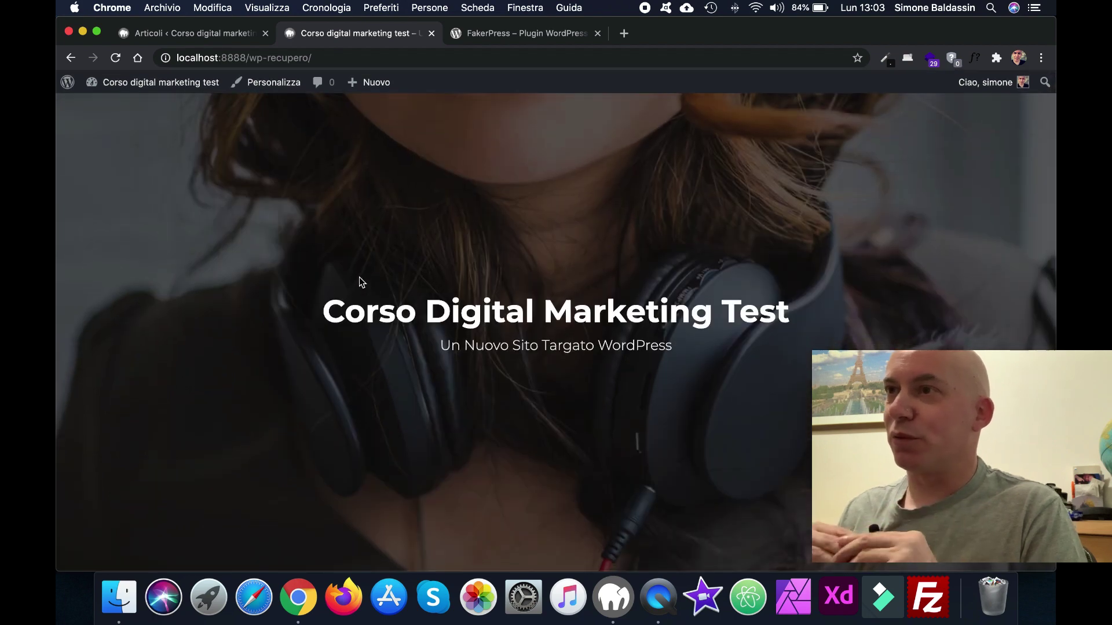